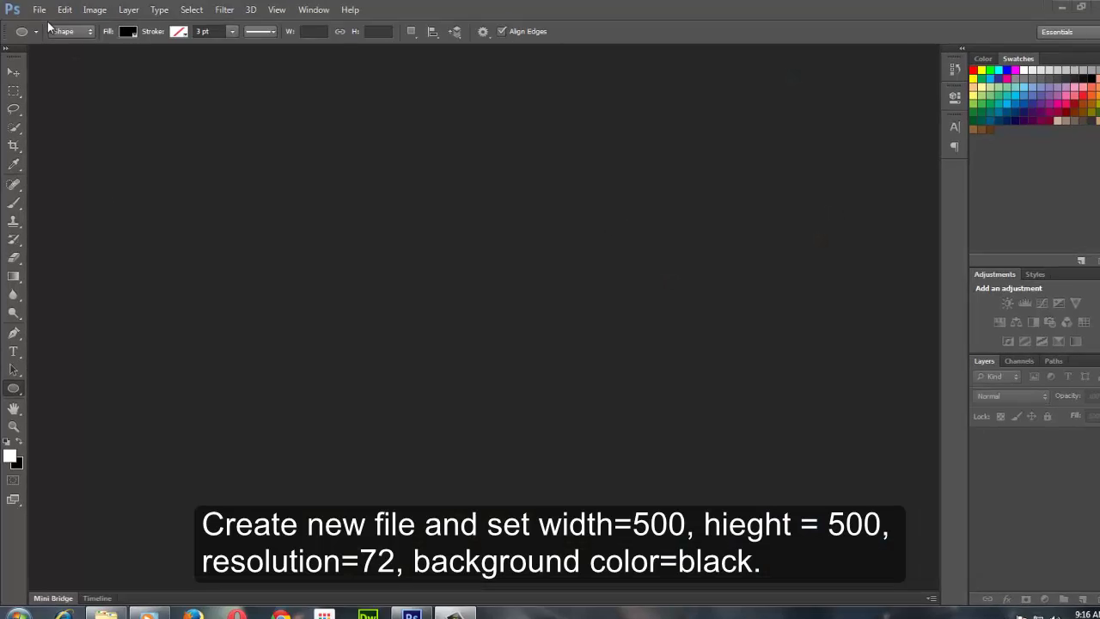
# Step: Create a new black 500×500 px, 72 ppi document
pyautogui.click(47, 12)
pyautogui.click(64, 30)
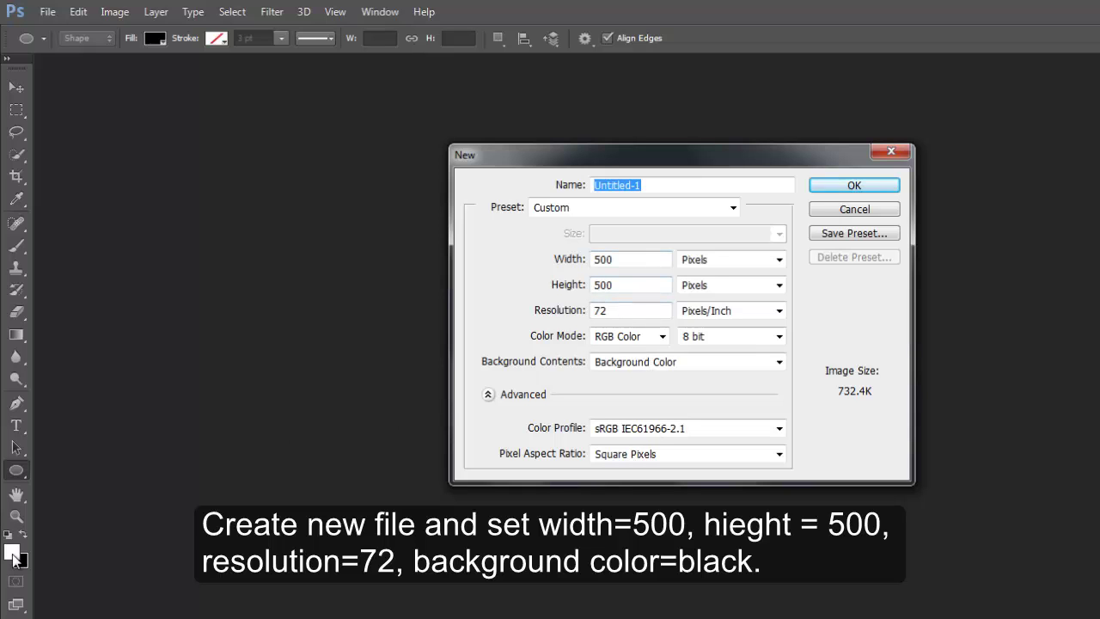
pyautogui.click(876, 187)
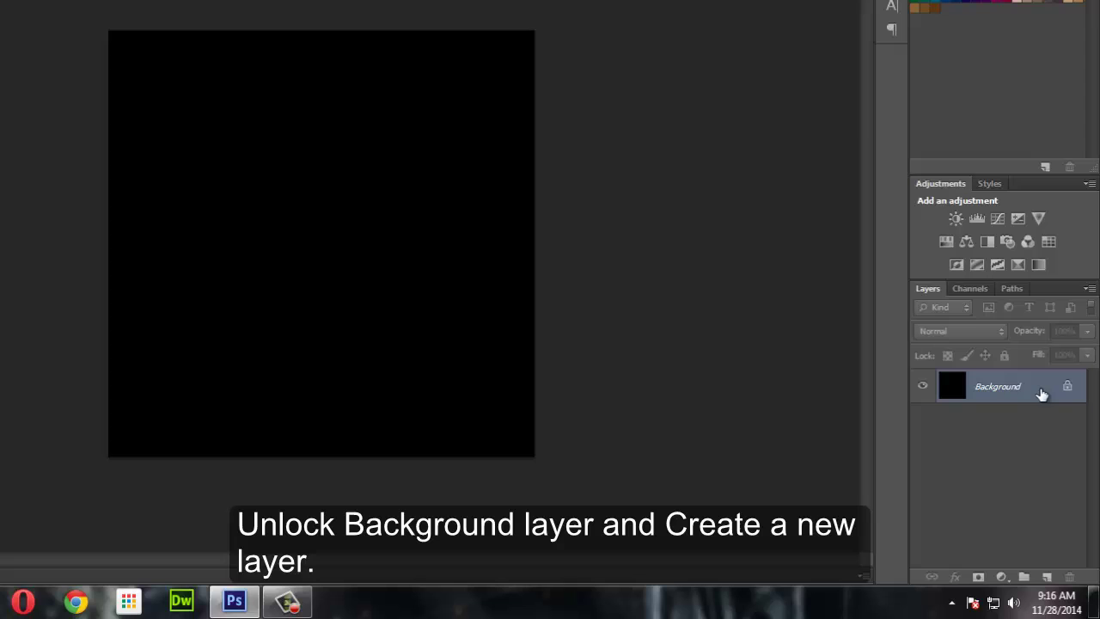
# Step: Convert the Background into Layer 0 and add an empty Layer 1 above it
pyautogui.doubleClick(1041, 394)
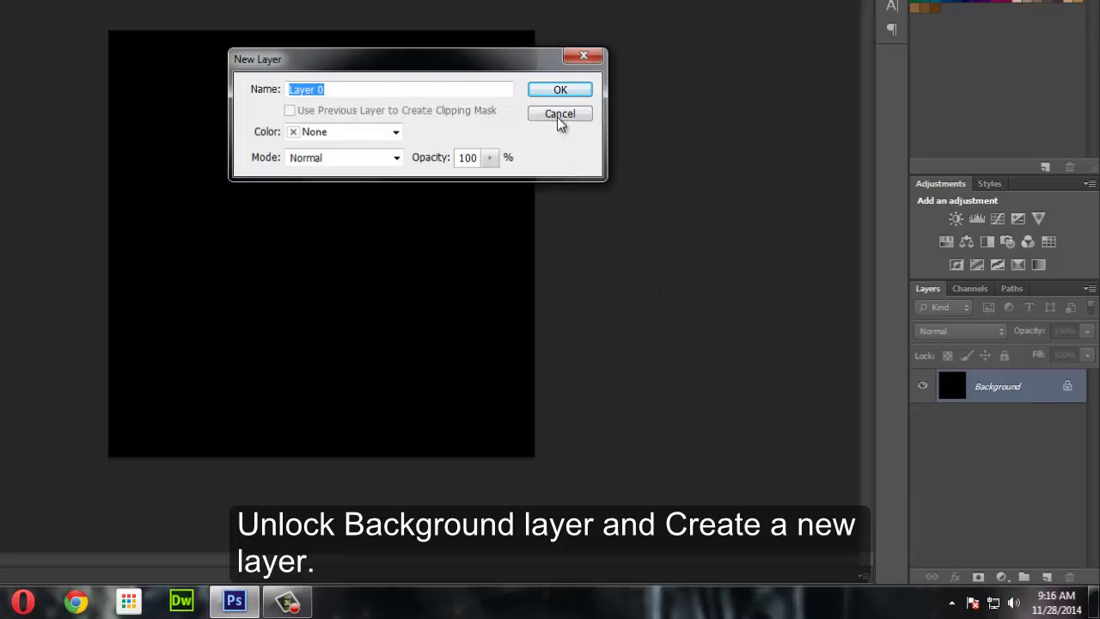
pyautogui.click(560, 93)
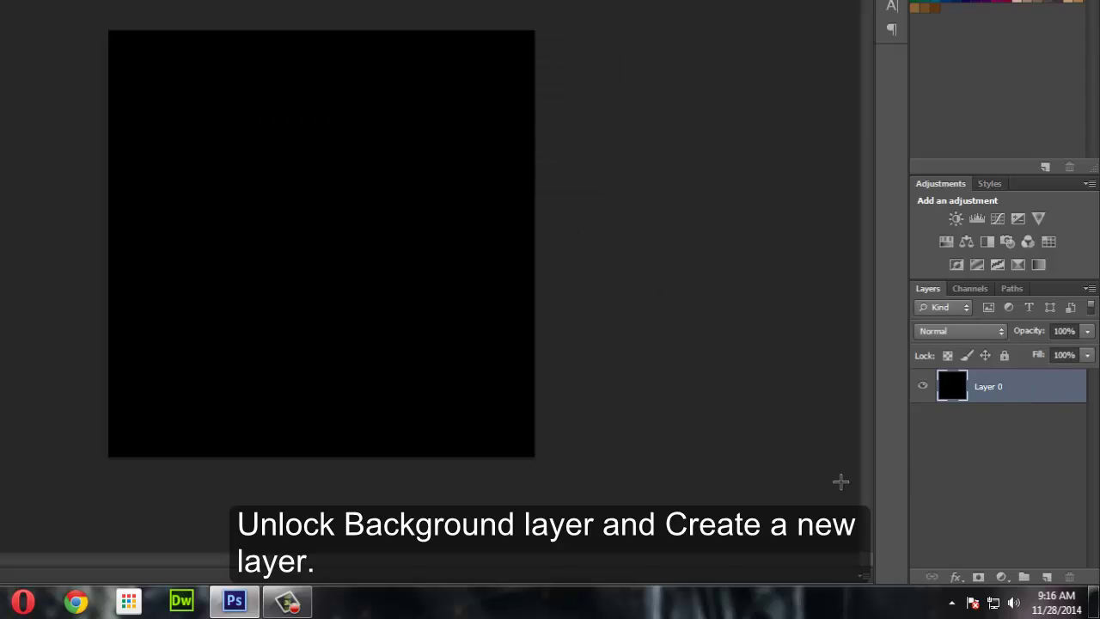
pyautogui.click(1046, 578)
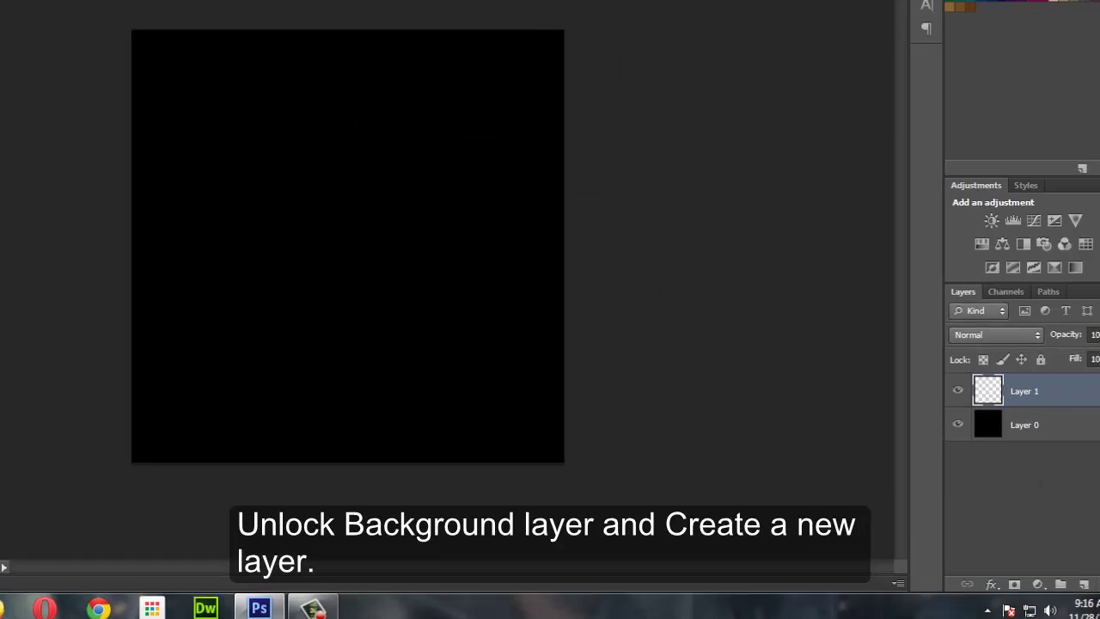
pyautogui.rightClick(20, 376)
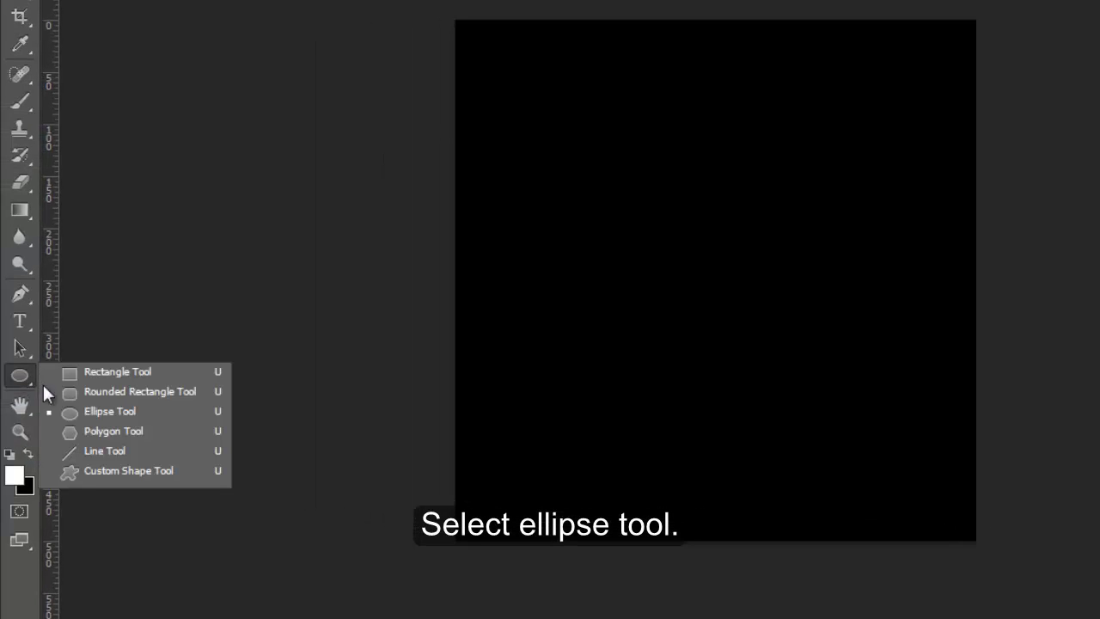
# Step: Draw a roughly 268×252 px ellipse centred on the canvas as the Ellipse 1 layer
pyautogui.click(106, 413)
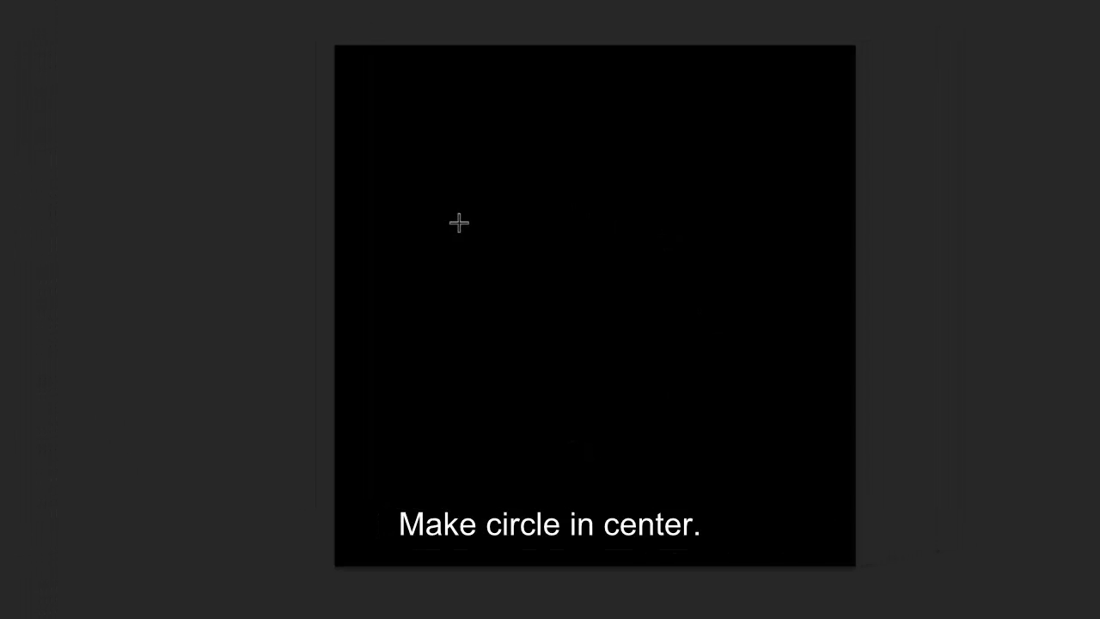
pyautogui.moveTo(424, 212)
pyautogui.mouseDown()
pyautogui.moveTo(712, 465)
pyautogui.moveTo(703, 472)
pyautogui.mouseUp()
pyautogui.press('v')
pyautogui.moveTo(585, 401); pyautogui.dragTo(588, 369)
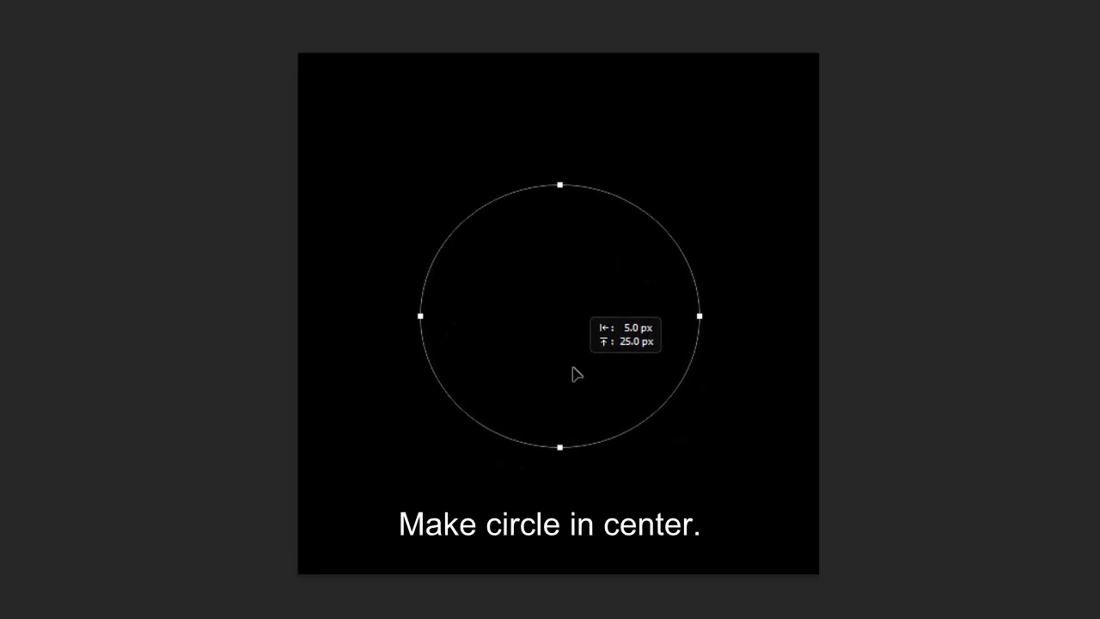
pyautogui.moveTo(588, 369); pyautogui.dragTo(588, 401)
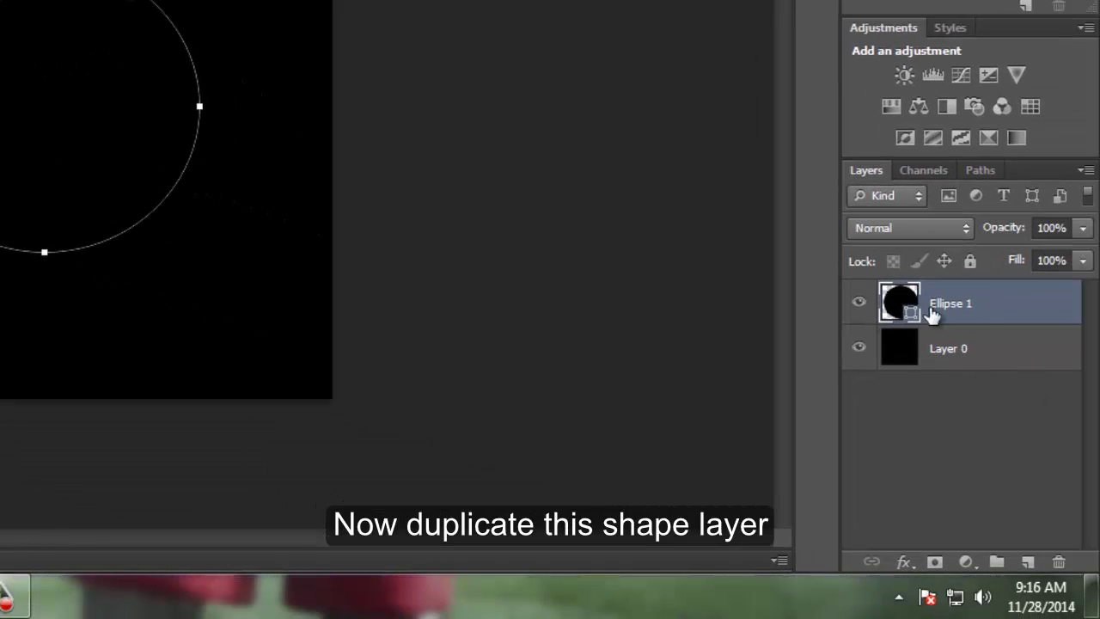
# Step: Duplicate Ellipse 1 as Ellipse 1 copy, then open Blending Options for the original Ellipse 1
pyautogui.moveTo(1000, 303); pyautogui.dragTo(1031, 562)
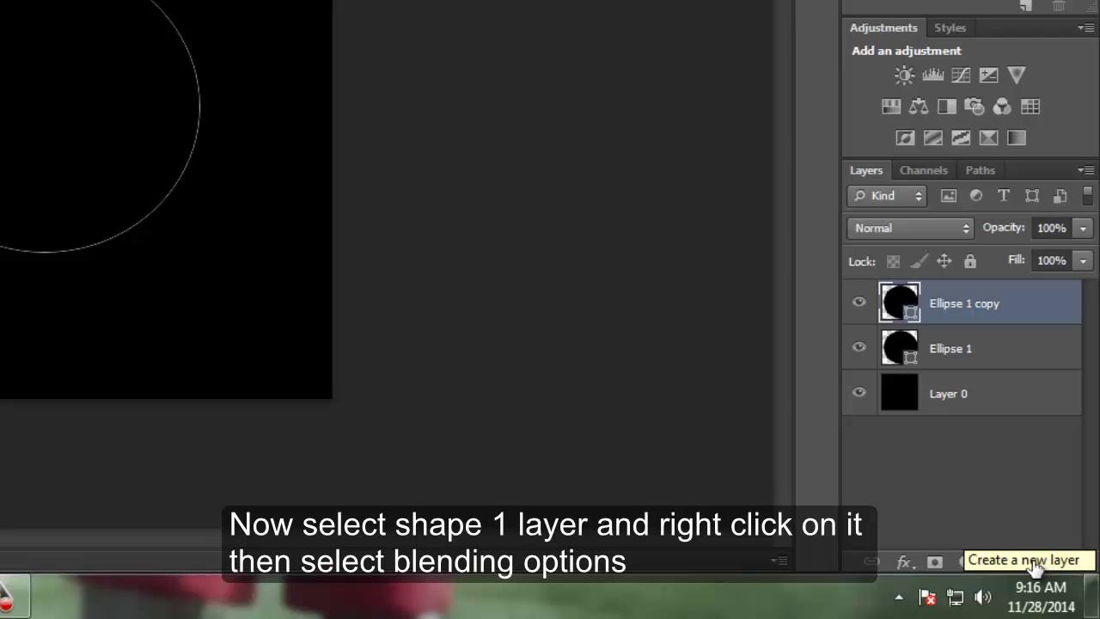
pyautogui.click(1014, 351)
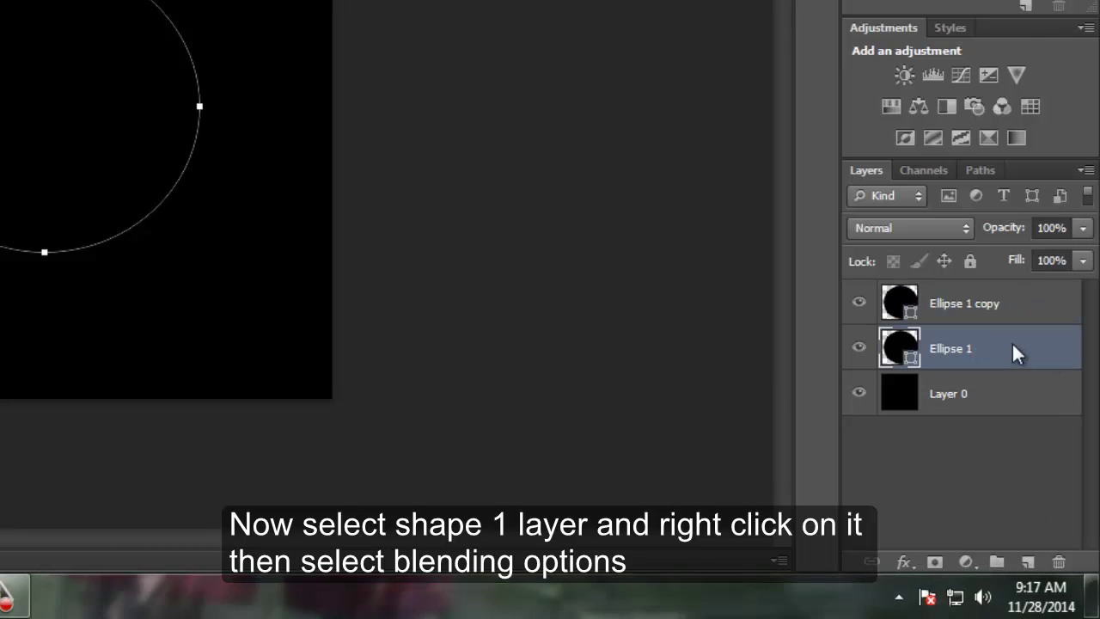
pyautogui.rightClick(1012, 347)
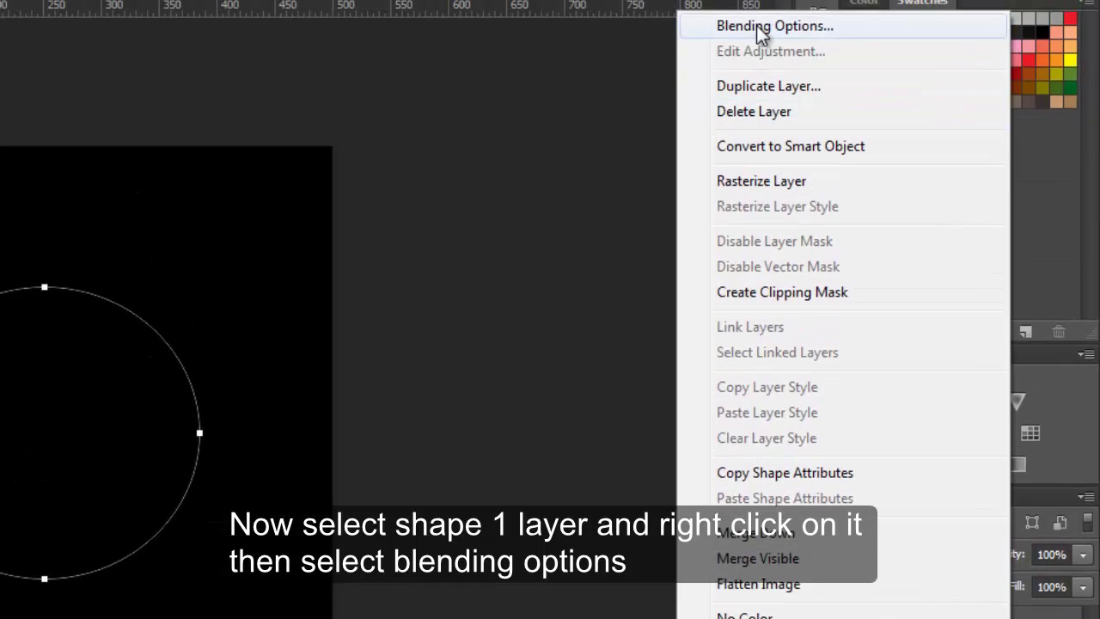
pyautogui.click(759, 34)
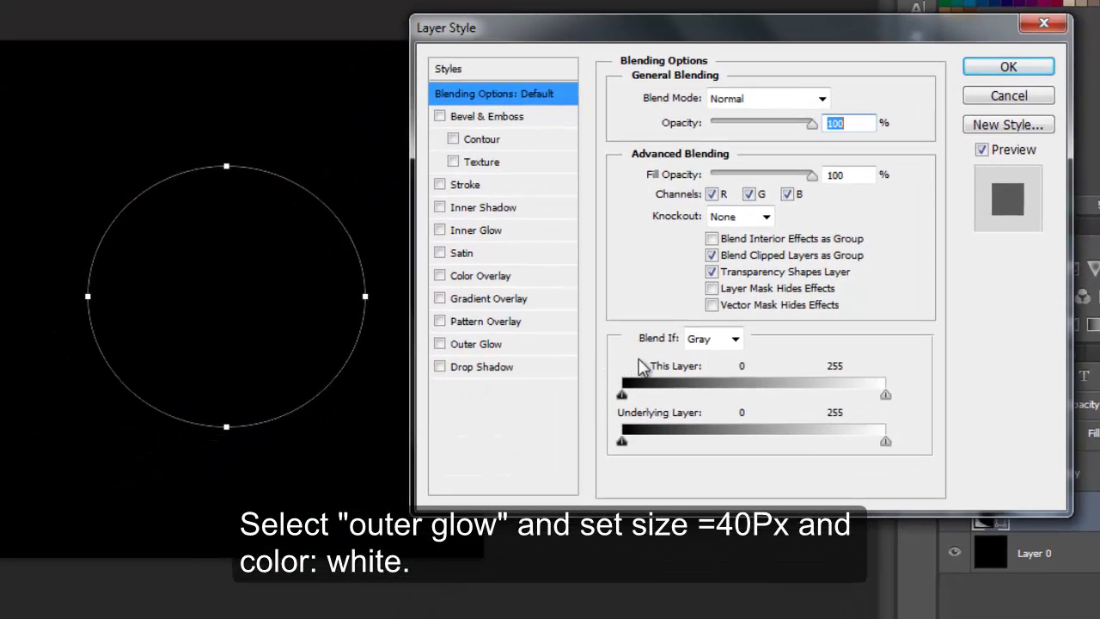
# Step: Enable a white Outer Glow of size 40 px on Ellipse 1
pyautogui.click(454, 345)
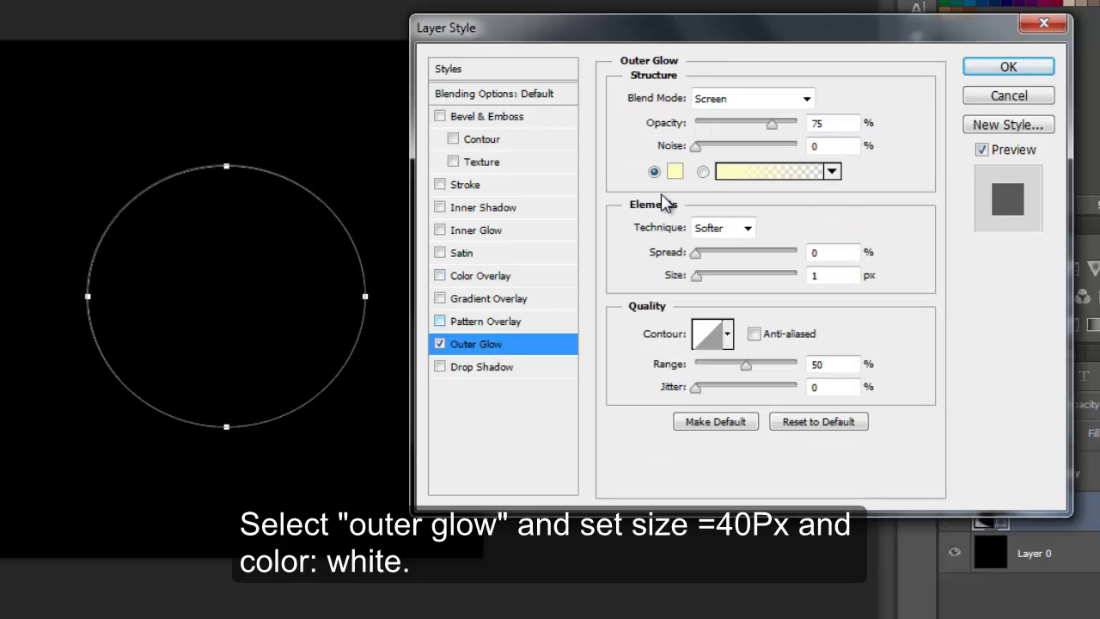
pyautogui.click(674, 171)
pyautogui.moveTo(78, 74); pyautogui.dragTo(65, 57)
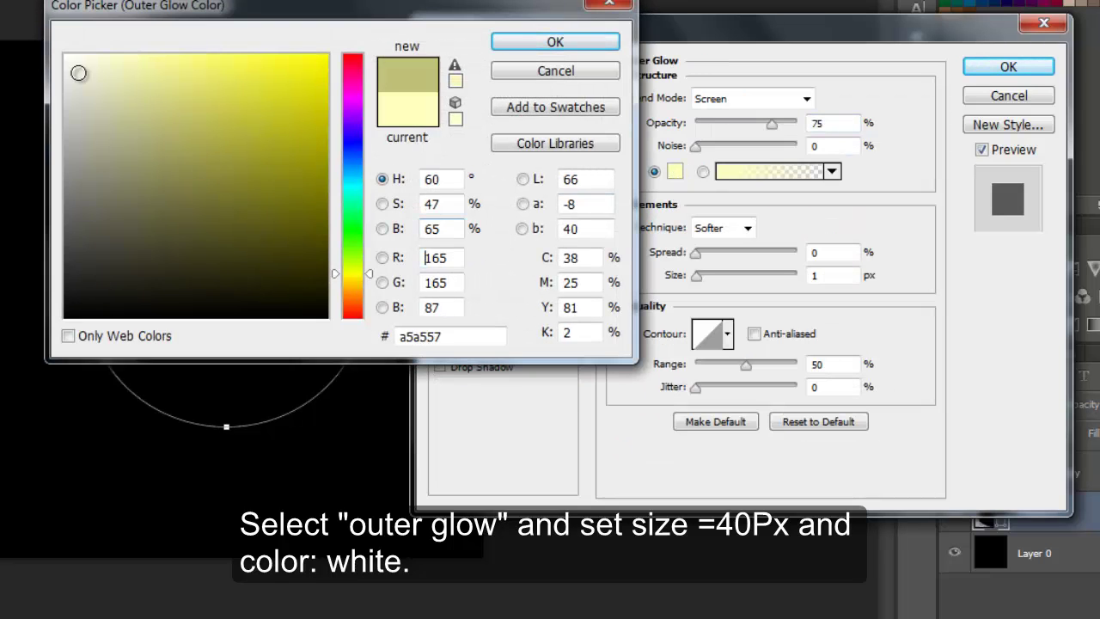
pyautogui.click(544, 45)
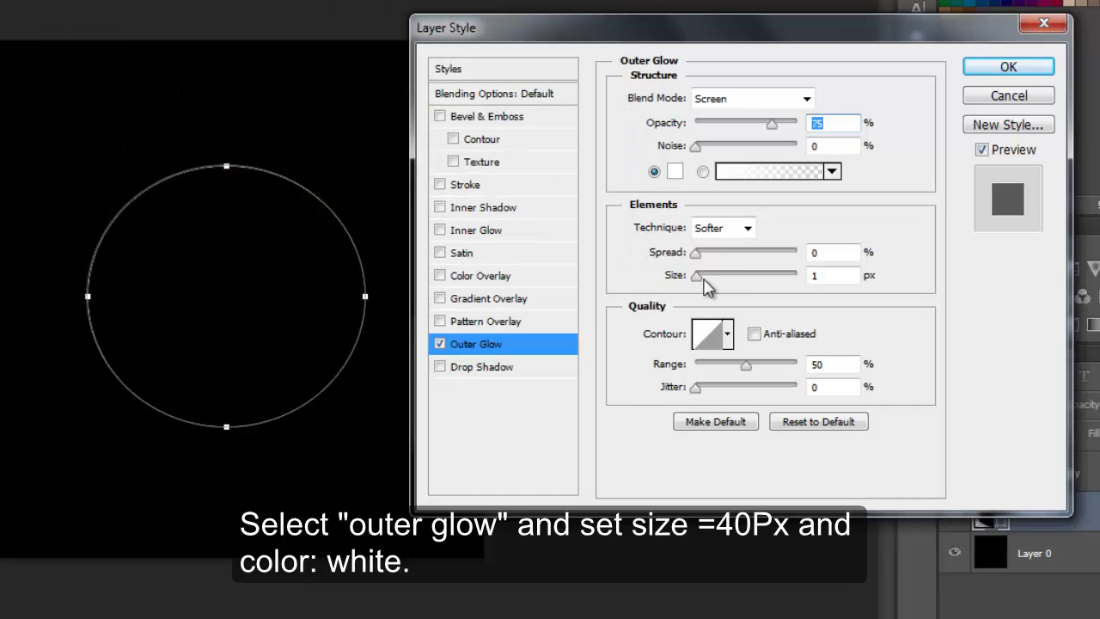
pyautogui.moveTo(697, 277); pyautogui.dragTo(718, 293)
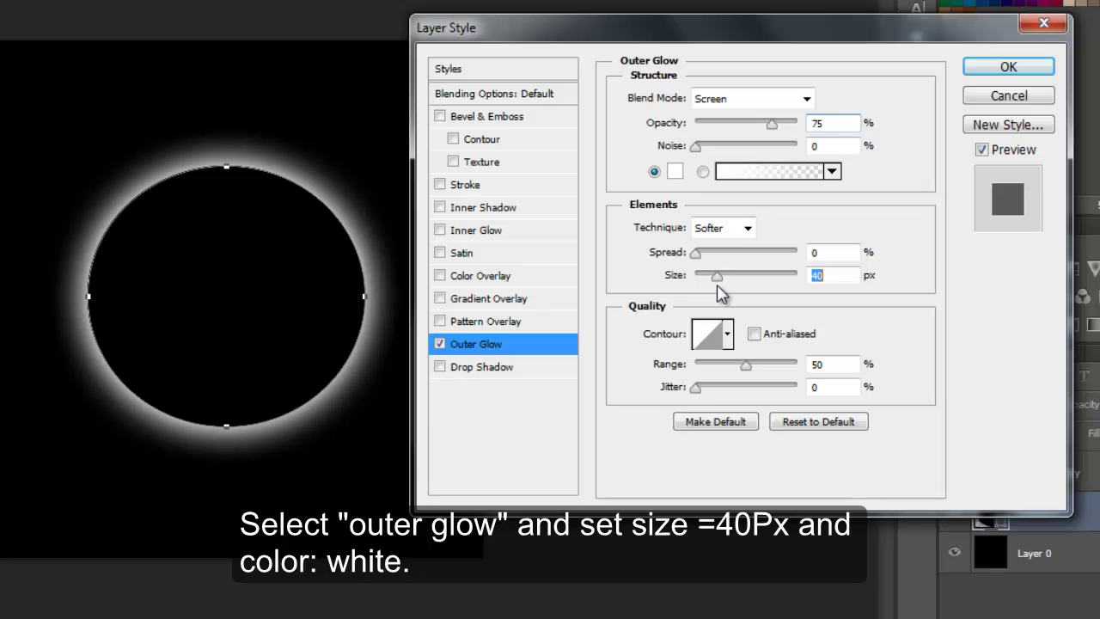
pyautogui.click(997, 69)
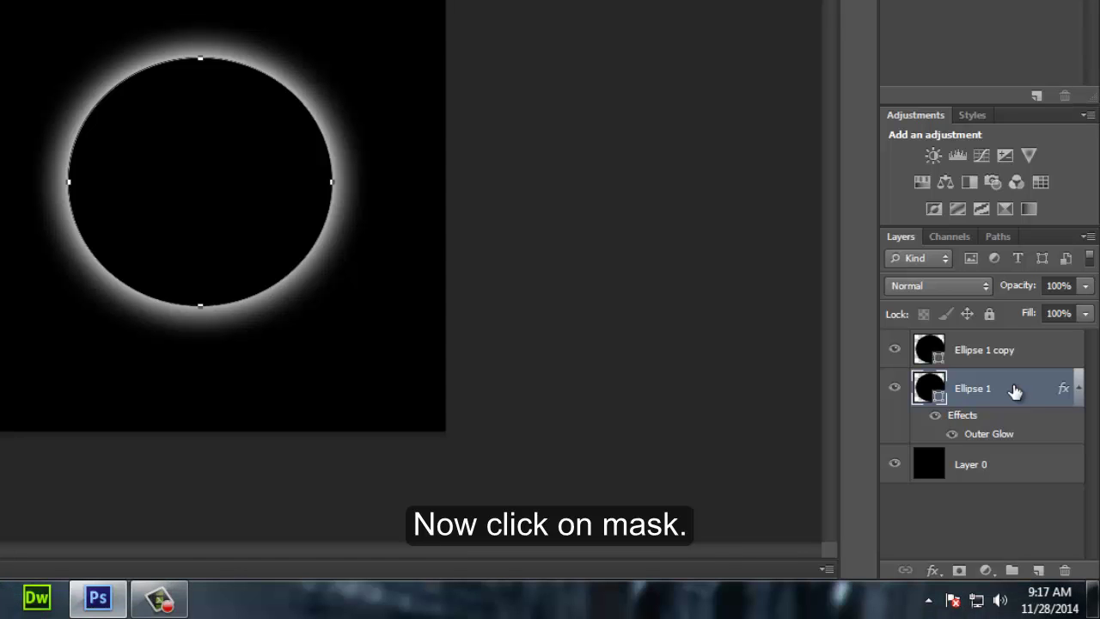
# Step: Add a layer mask to Ellipse 1 and set the Gradient Tool to the Black, White preset
pyautogui.click(959, 570)
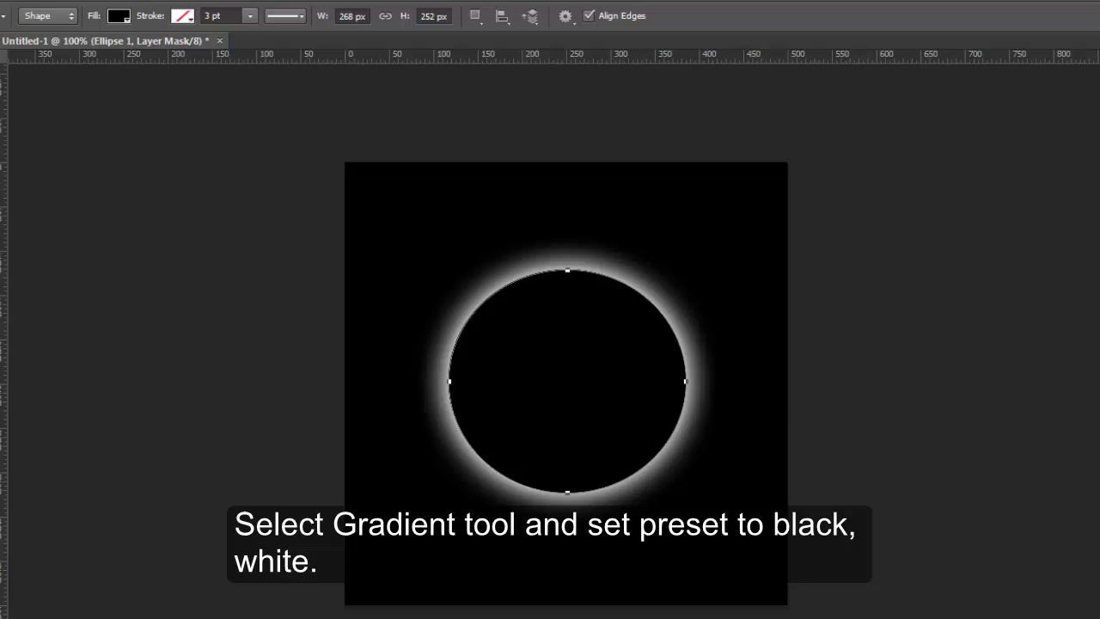
pyautogui.click(16, 344)
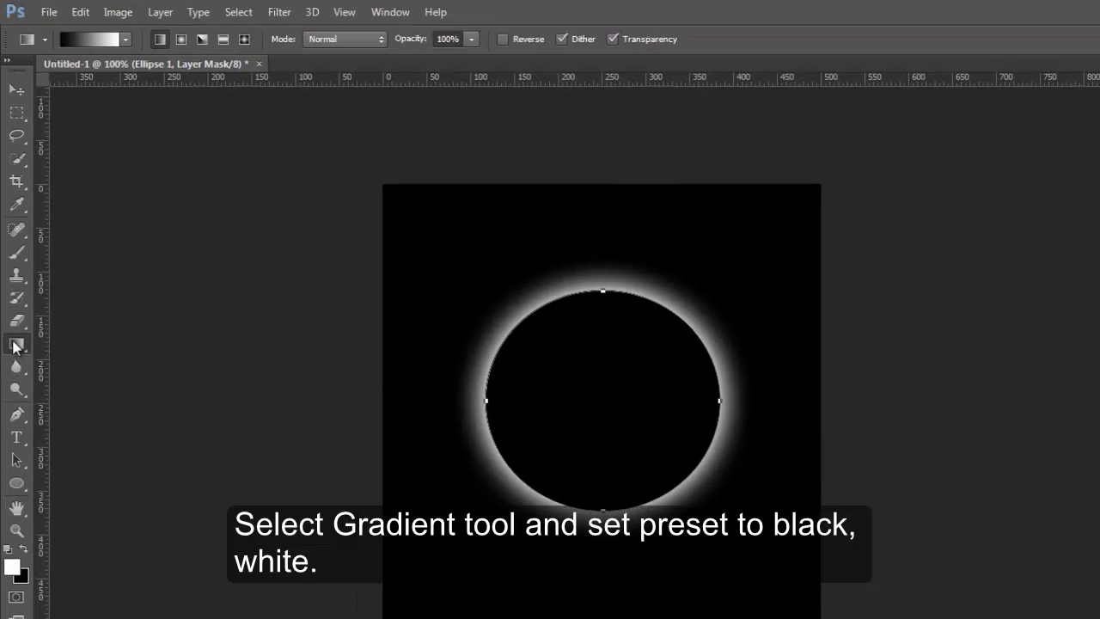
pyautogui.click(109, 40)
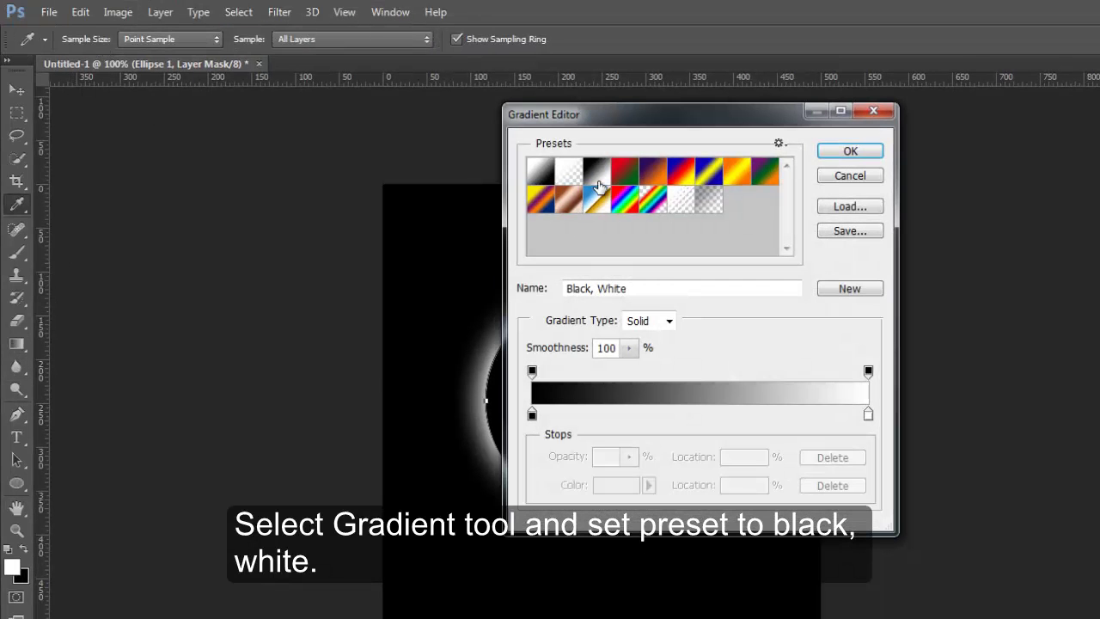
pyautogui.click(849, 151)
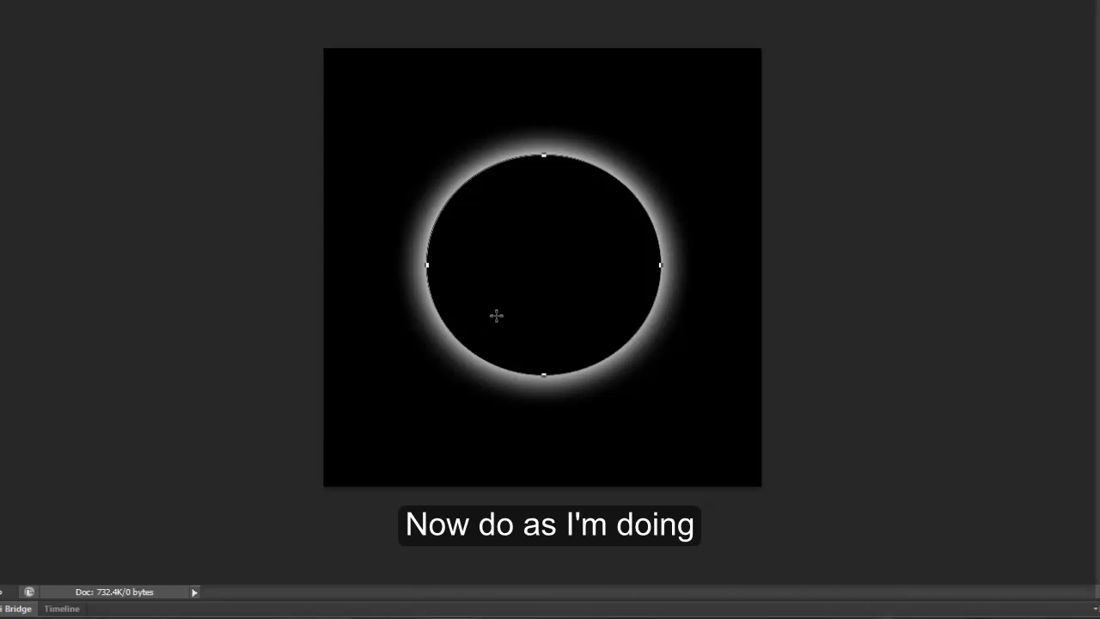
# Step: Fill the Ellipse 1 mask with a lower-left to upper-right Black, White gradient, redoing the first attempt
pyautogui.moveTo(496, 315); pyautogui.dragTo(571, 240)
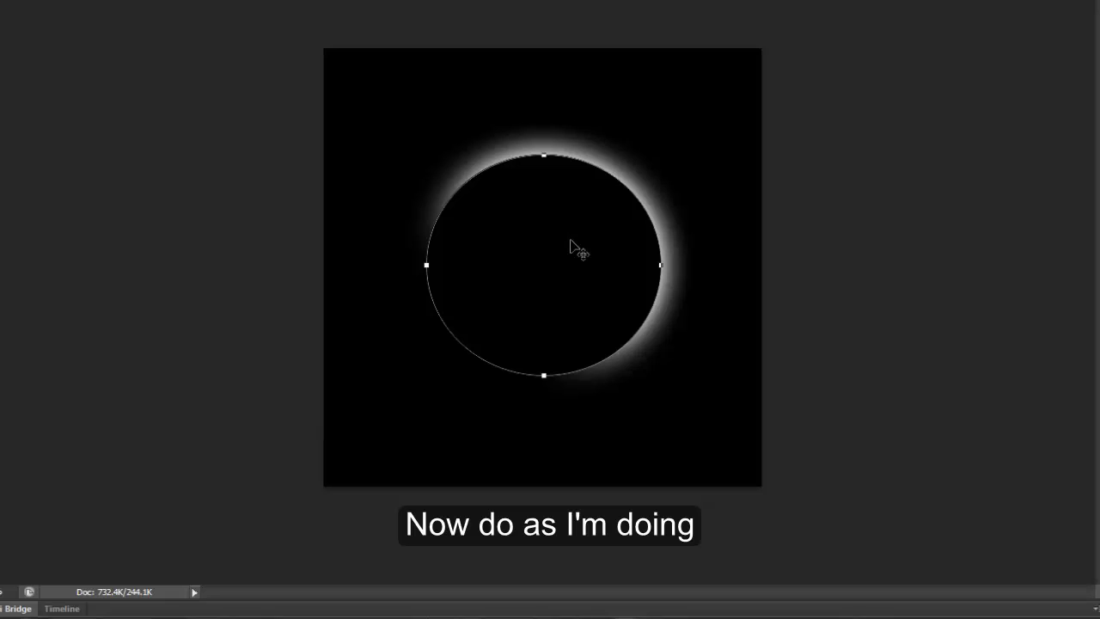
pyautogui.hotkey('ctrl', 'z')
pyautogui.moveTo(514, 311); pyautogui.dragTo(569, 224)
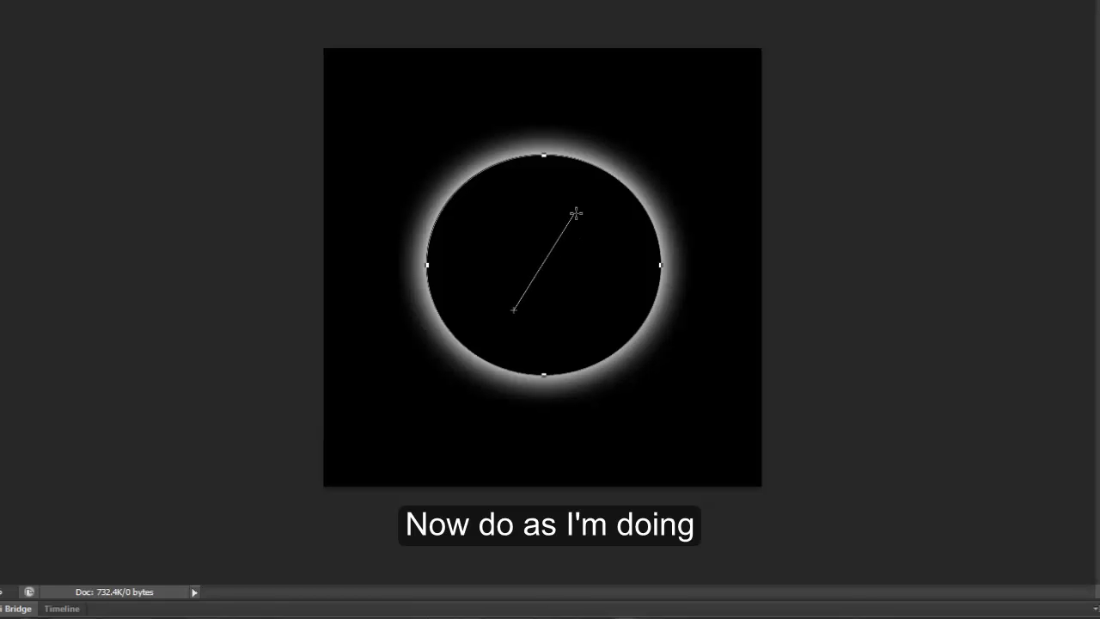
pyautogui.moveTo(576, 213); pyautogui.dragTo(576, 213)
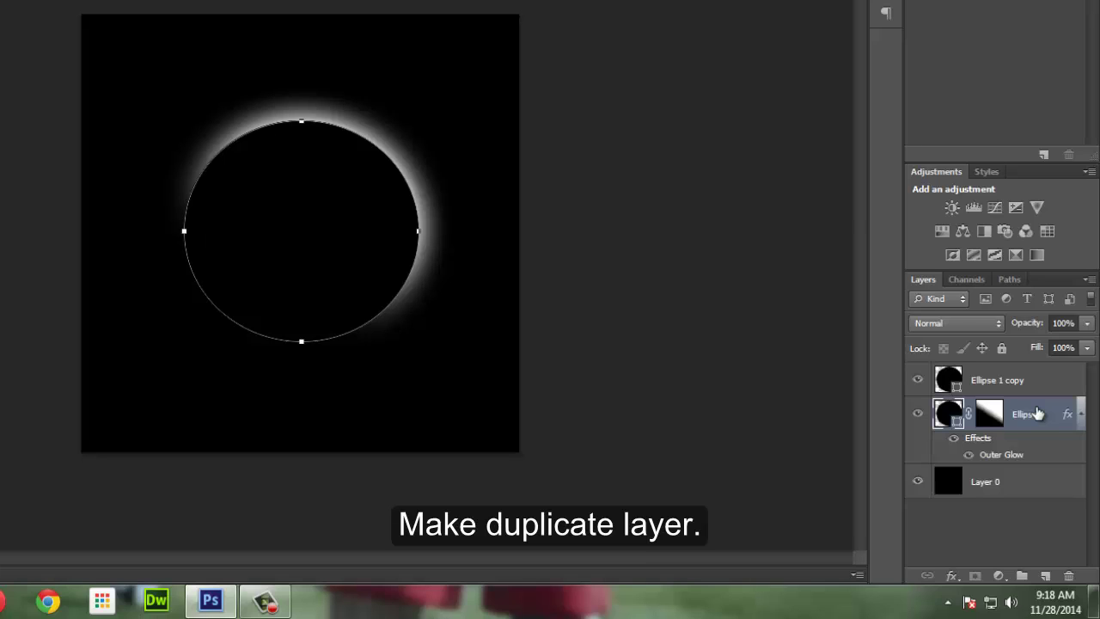
# Step: Duplicate the masked Ellipse 1 as Ellipse 1 copy 2 and open its Blending Options
pyautogui.moveTo(1037, 414); pyautogui.dragTo(1050, 577)
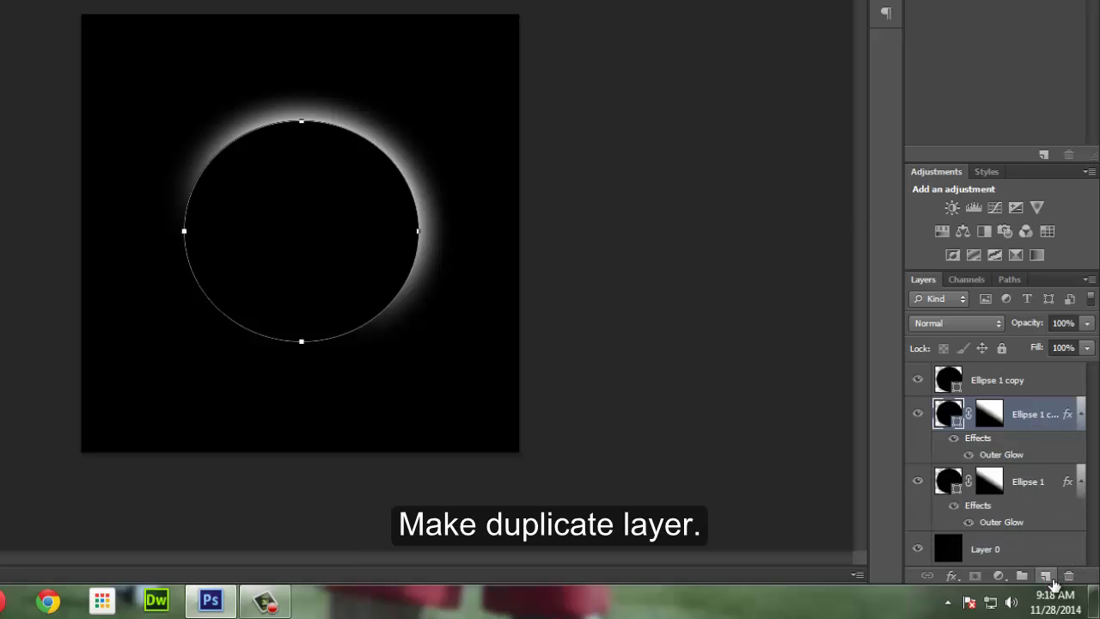
pyautogui.rightClick(1037, 414)
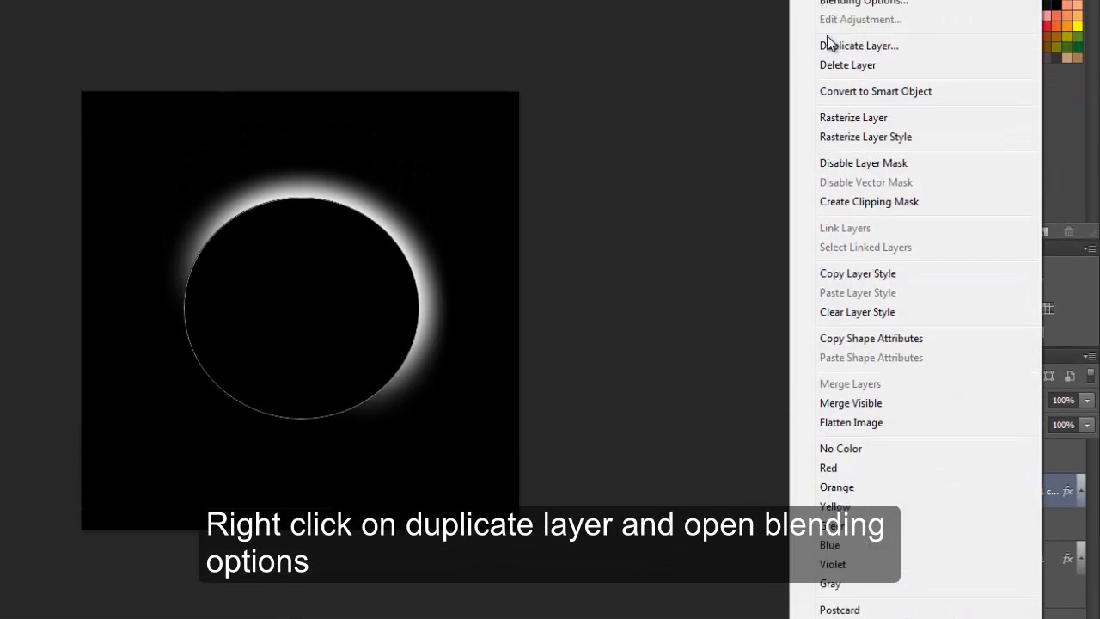
pyautogui.click(851, 3)
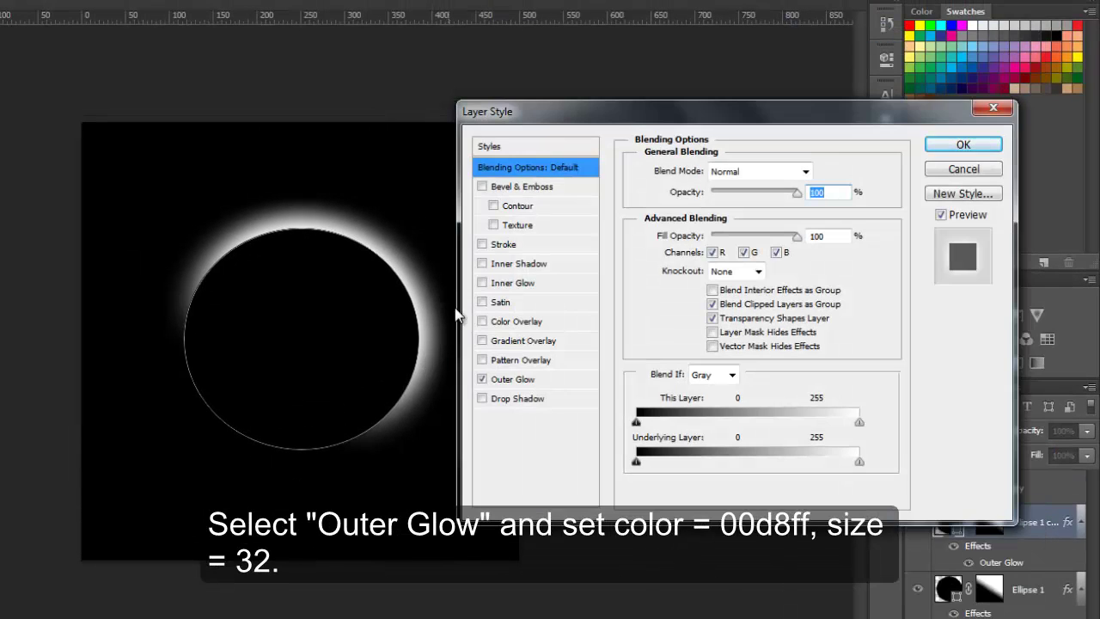
# Step: Set the copy's Outer Glow colour to 00d8ff and size to 32 px
pyautogui.click(515, 379)
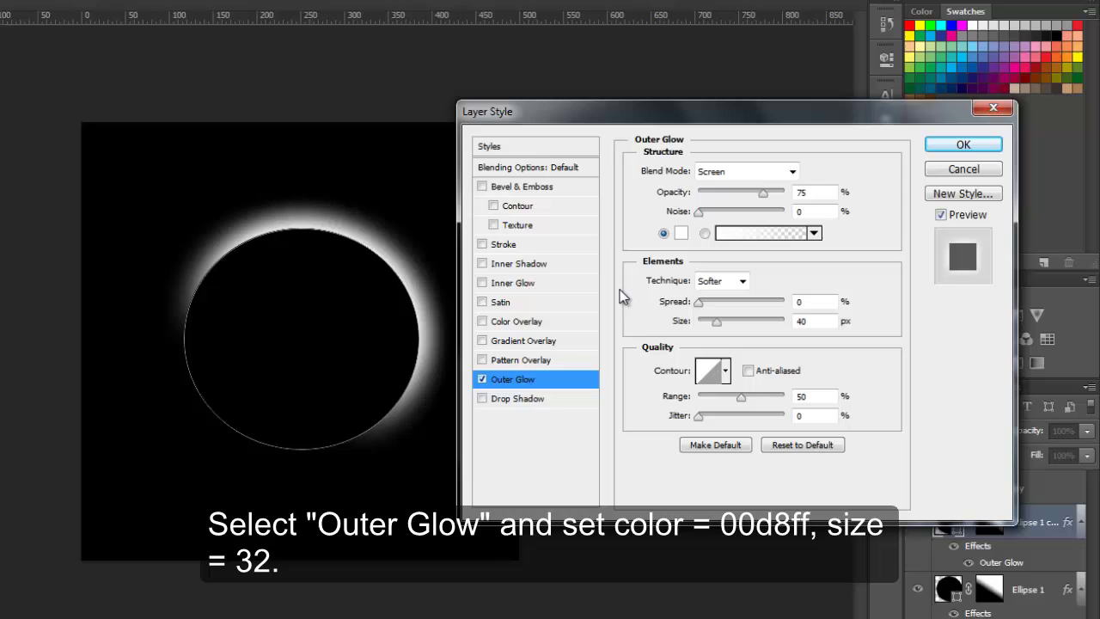
pyautogui.click(681, 233)
pyautogui.click(442, 374)
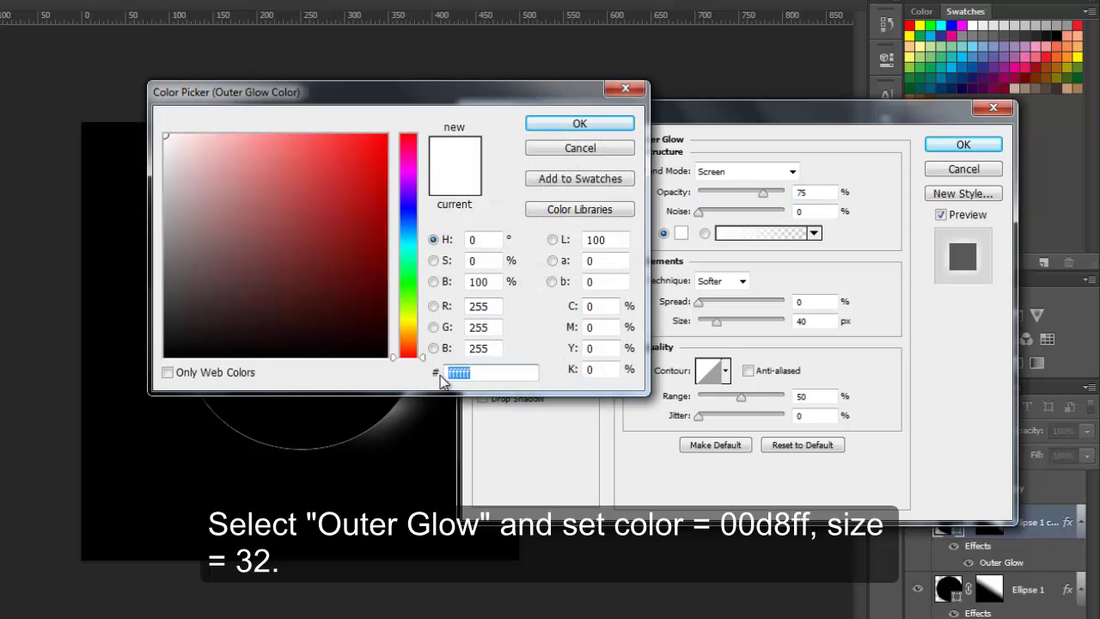
pyautogui.write('0')
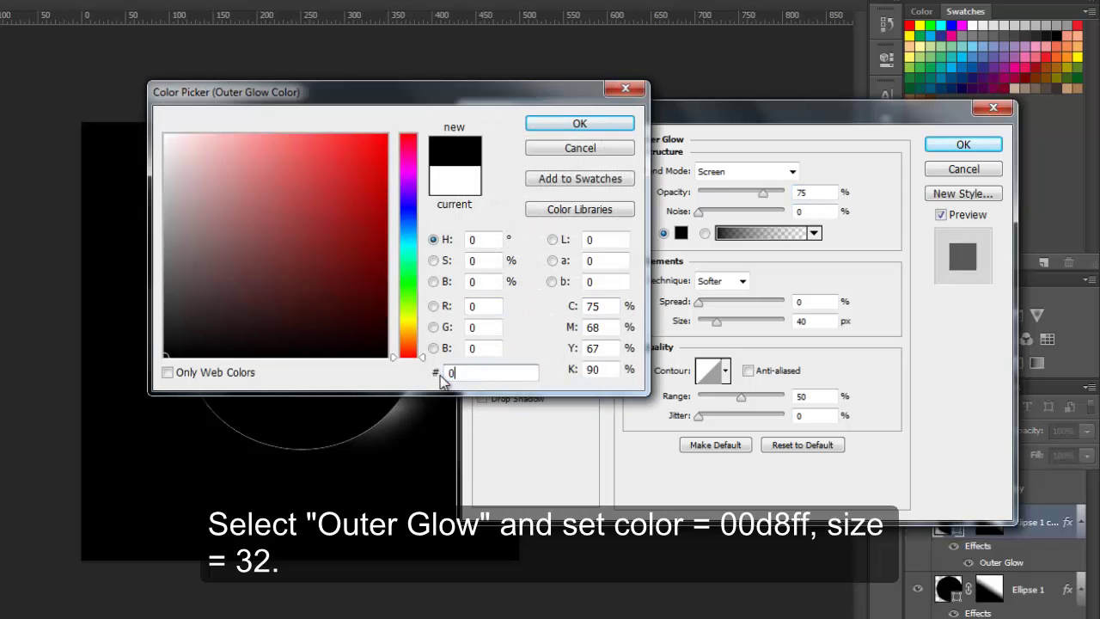
pyautogui.write('0d')
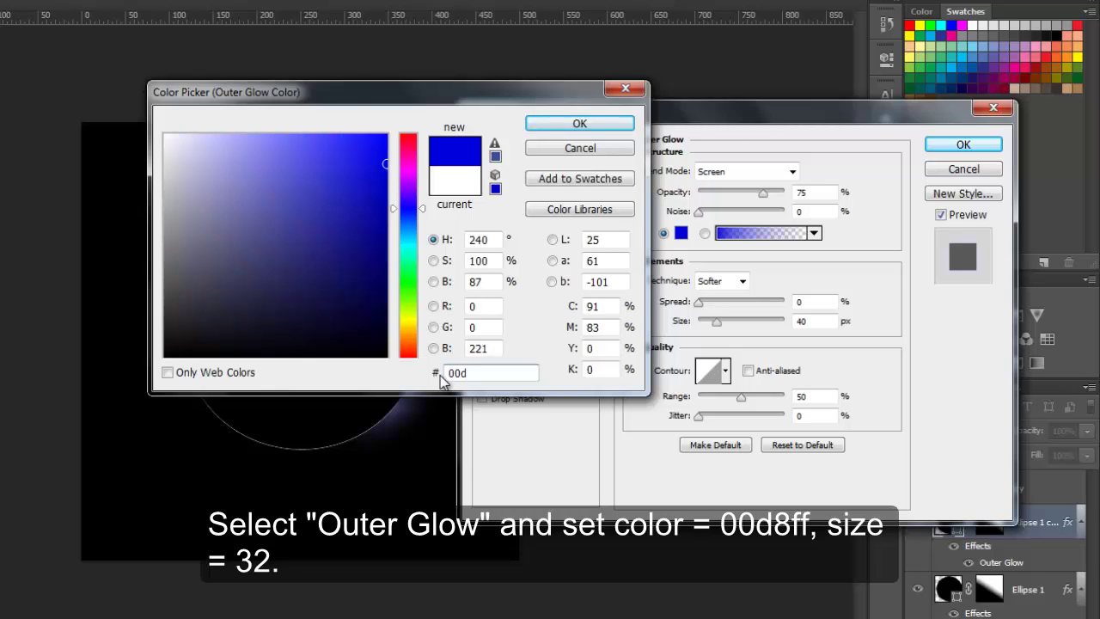
pyautogui.write('8ff')
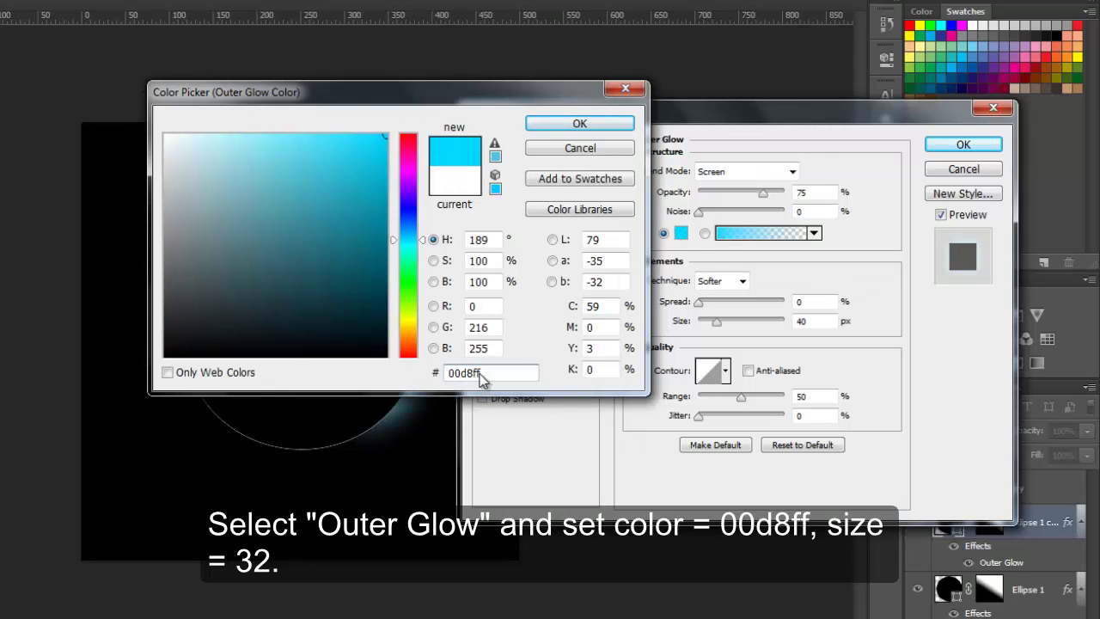
pyautogui.click(578, 124)
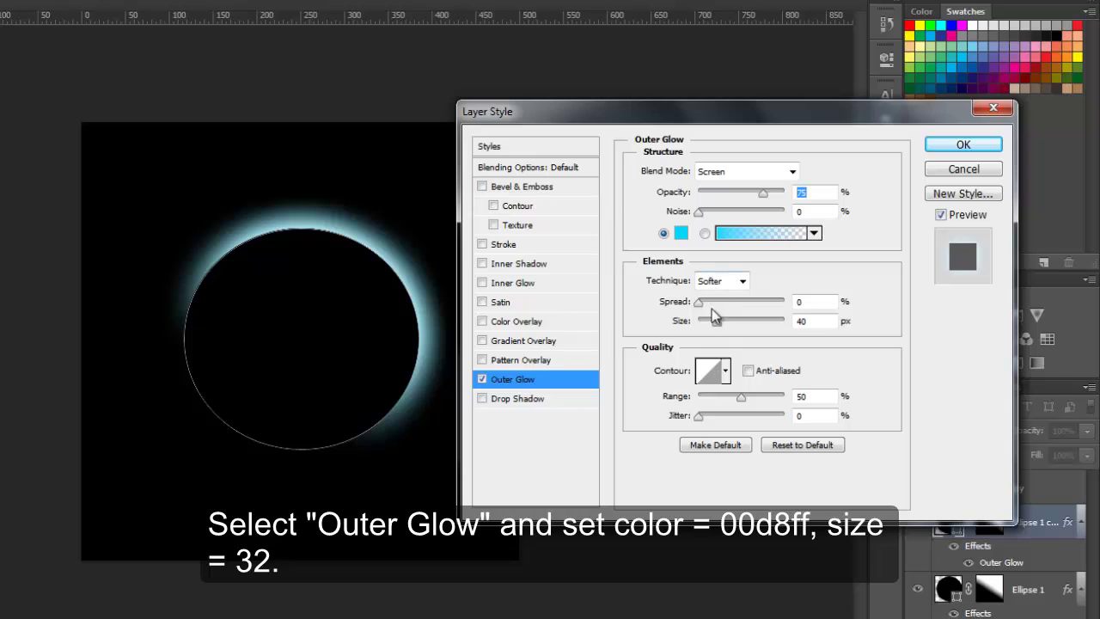
pyautogui.moveTo(719, 326); pyautogui.dragTo(713, 334)
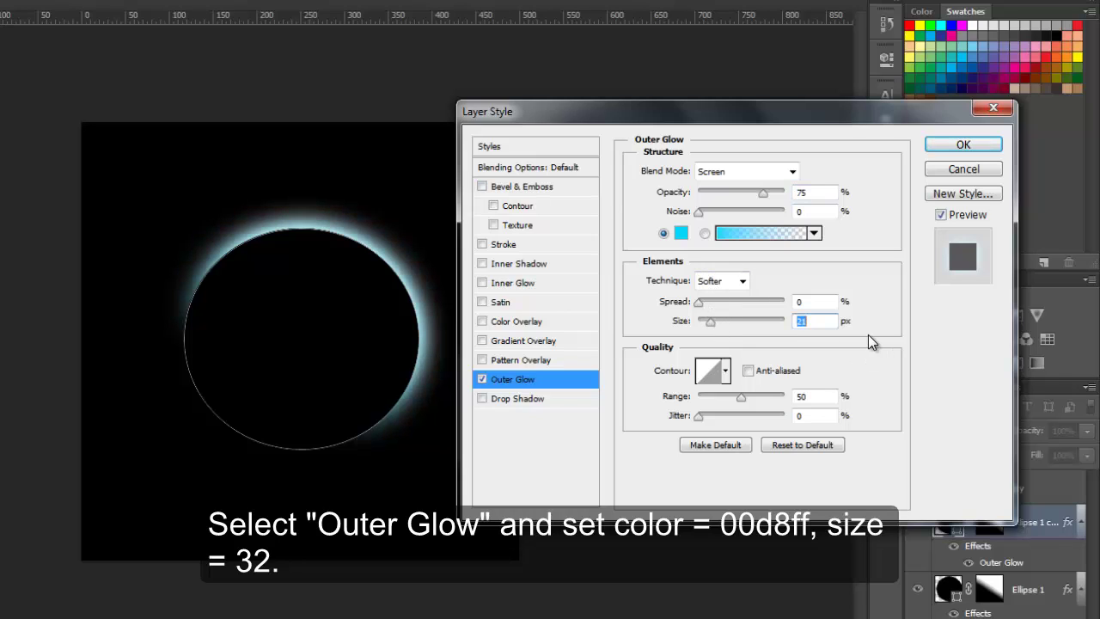
pyautogui.write('32')
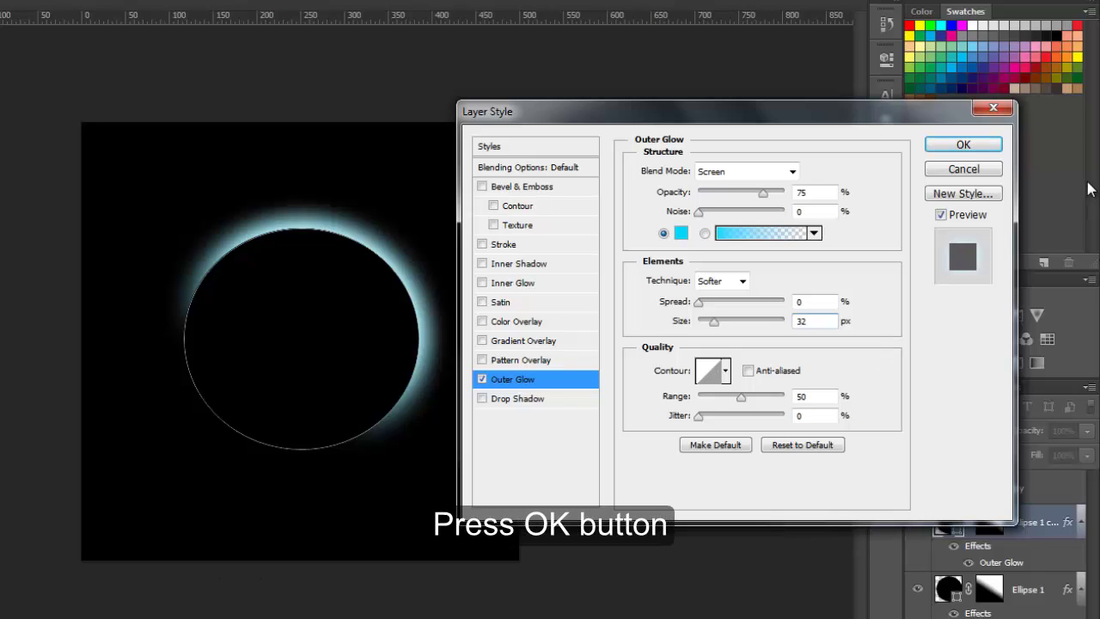
pyautogui.click(964, 145)
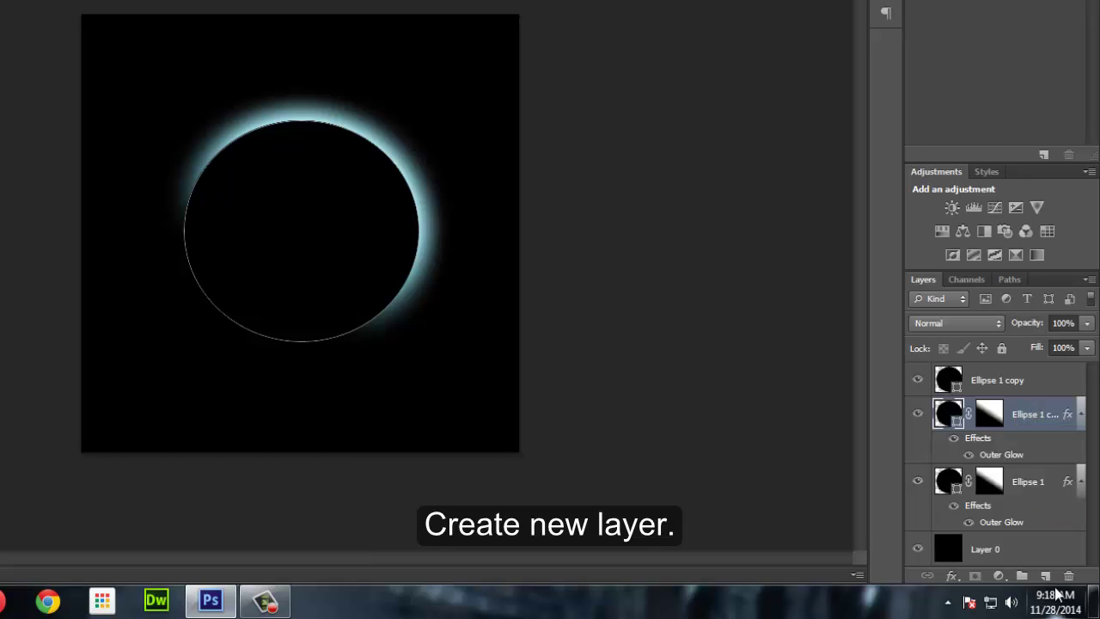
# Step: Add a new top Layer 1 above Ellipse 1 copy and fill it black with the Paint Bucket
pyautogui.click(1025, 384)
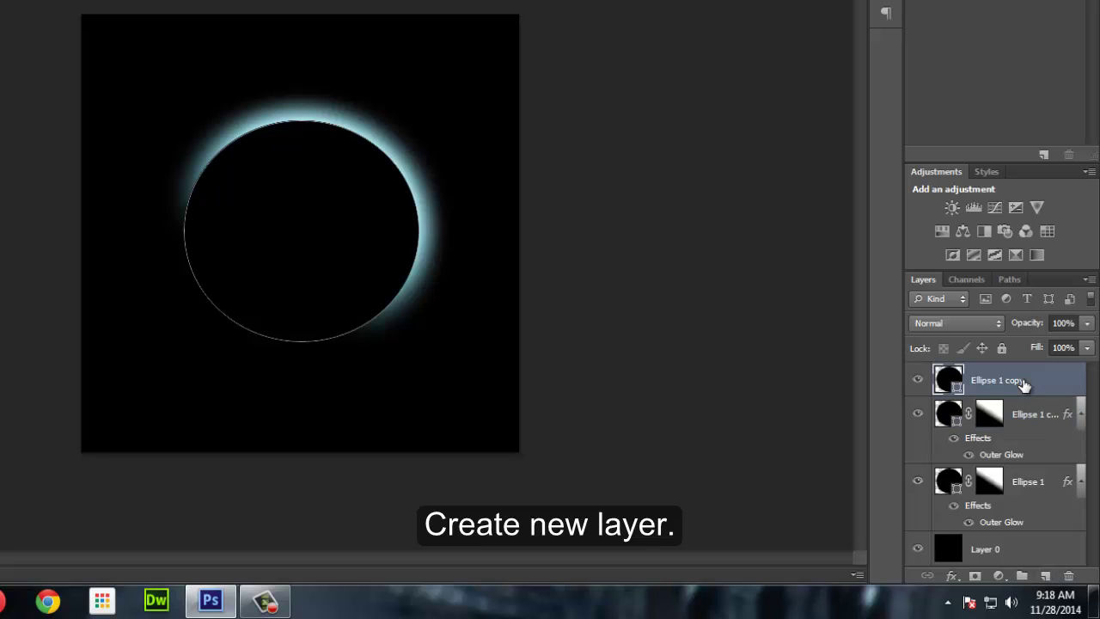
pyautogui.click(1045, 575)
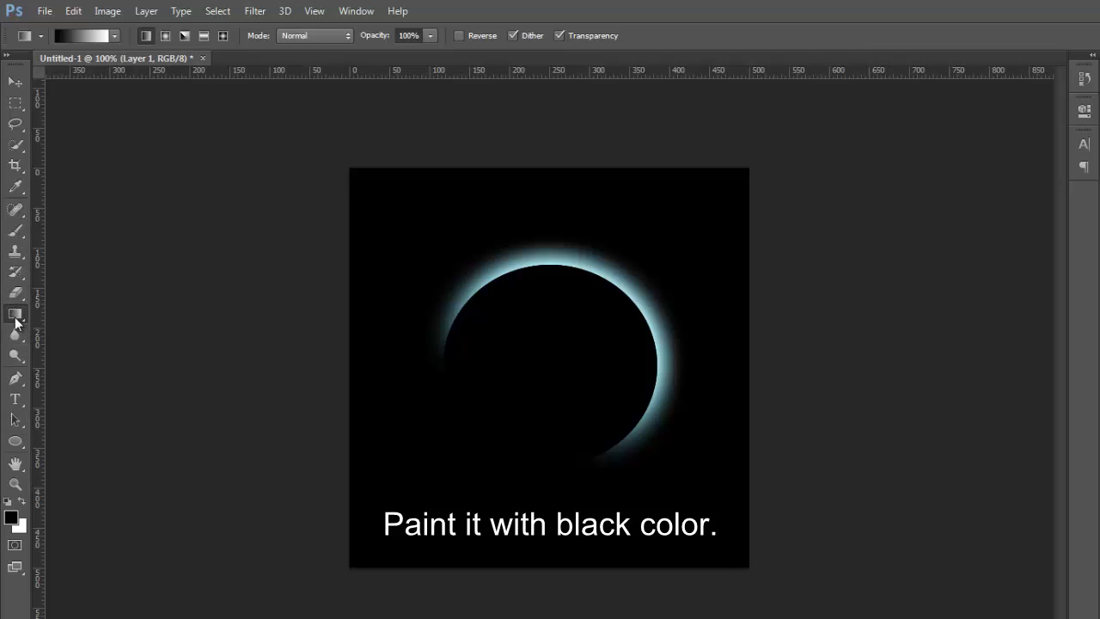
pyautogui.rightClick(17, 318)
pyautogui.click(93, 327)
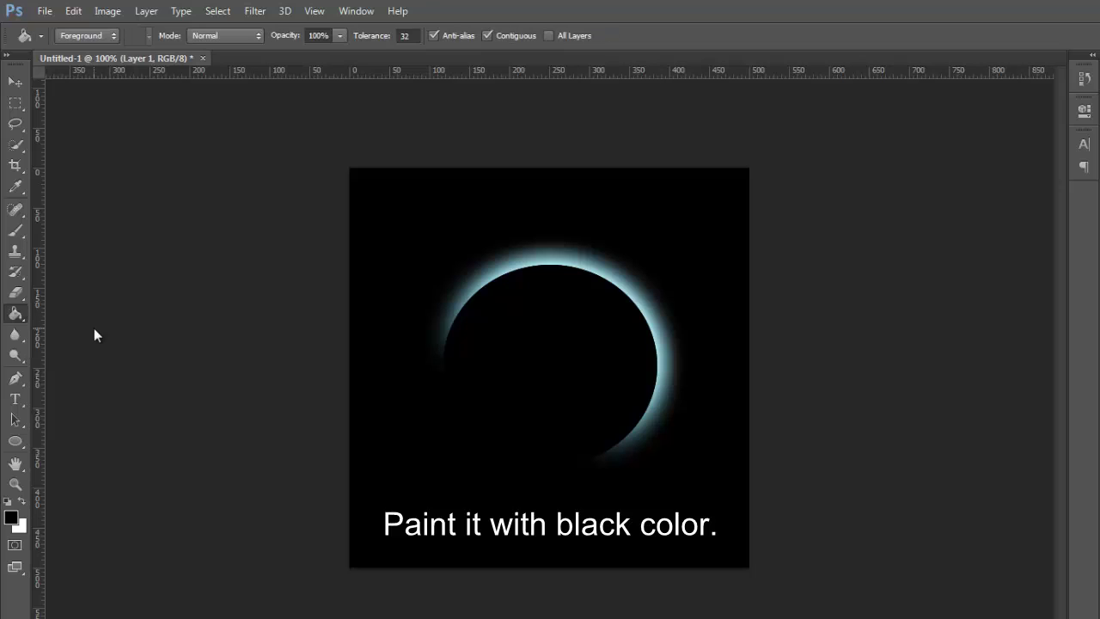
pyautogui.click(536, 349)
# Step: Render a 105mm Prime Lens Flare at 87% brightness onto the black Layer 1
pyautogui.press('e')
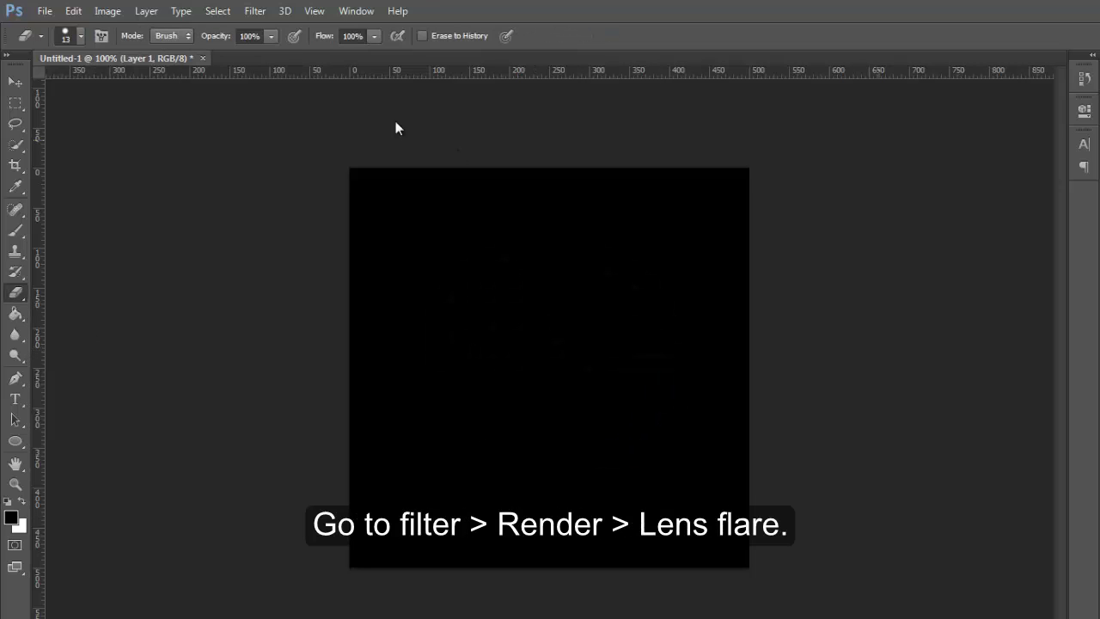
pyautogui.click(255, 11)
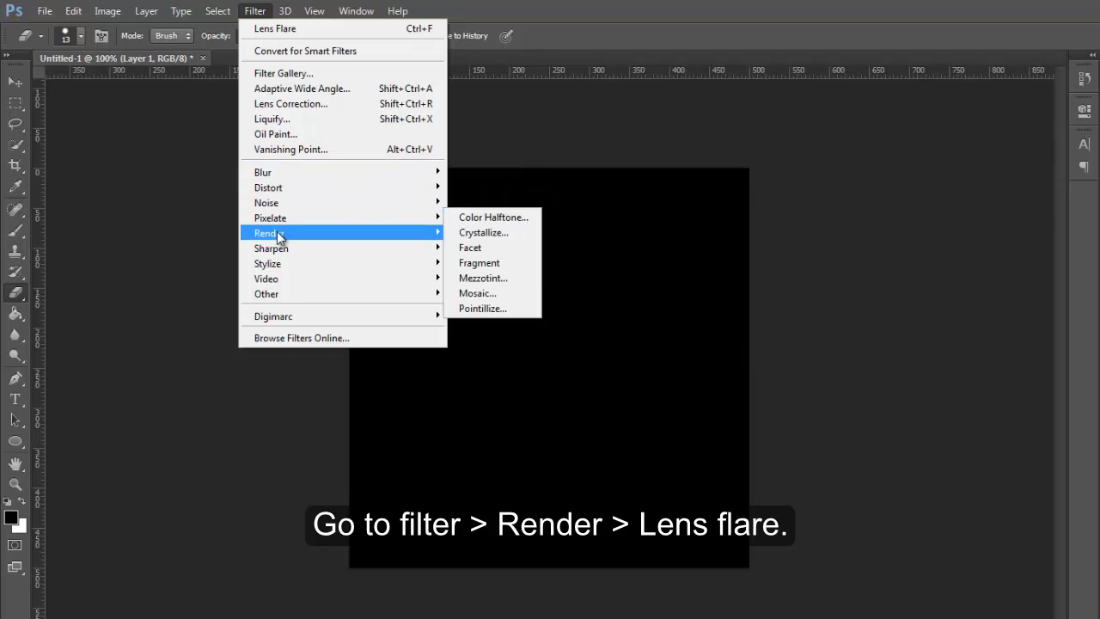
pyautogui.moveTo(269, 233)
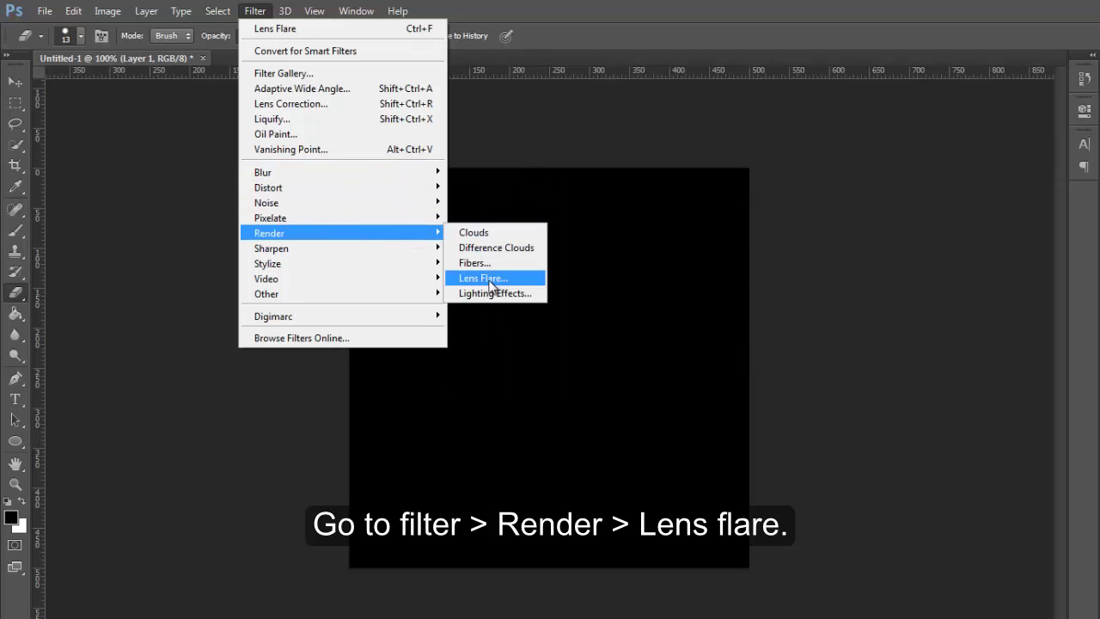
pyautogui.click(499, 277)
pyautogui.click(593, 222)
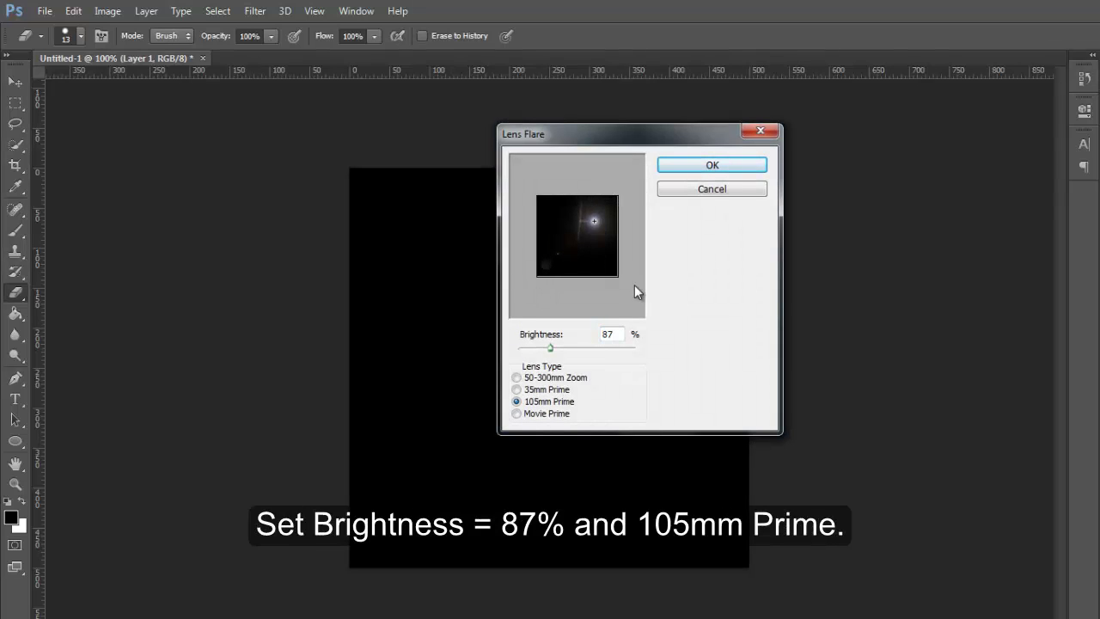
pyautogui.click(726, 166)
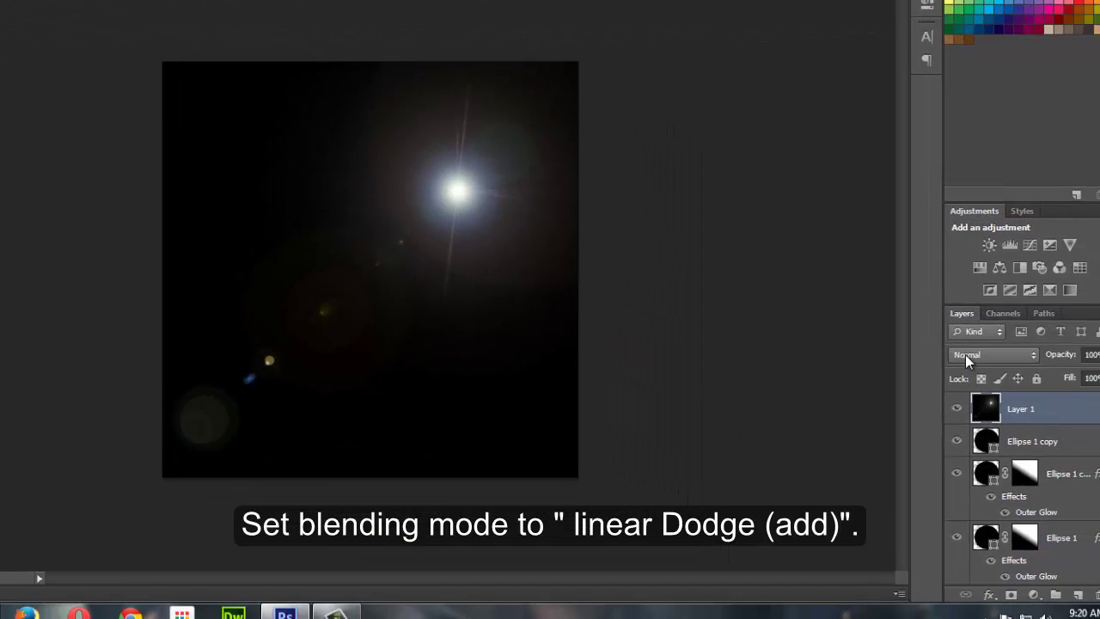
# Step: Set Layer 1 to Linear Dodge (Add) and move the flare onto the circle's upper-right rim
pyautogui.click(965, 354)
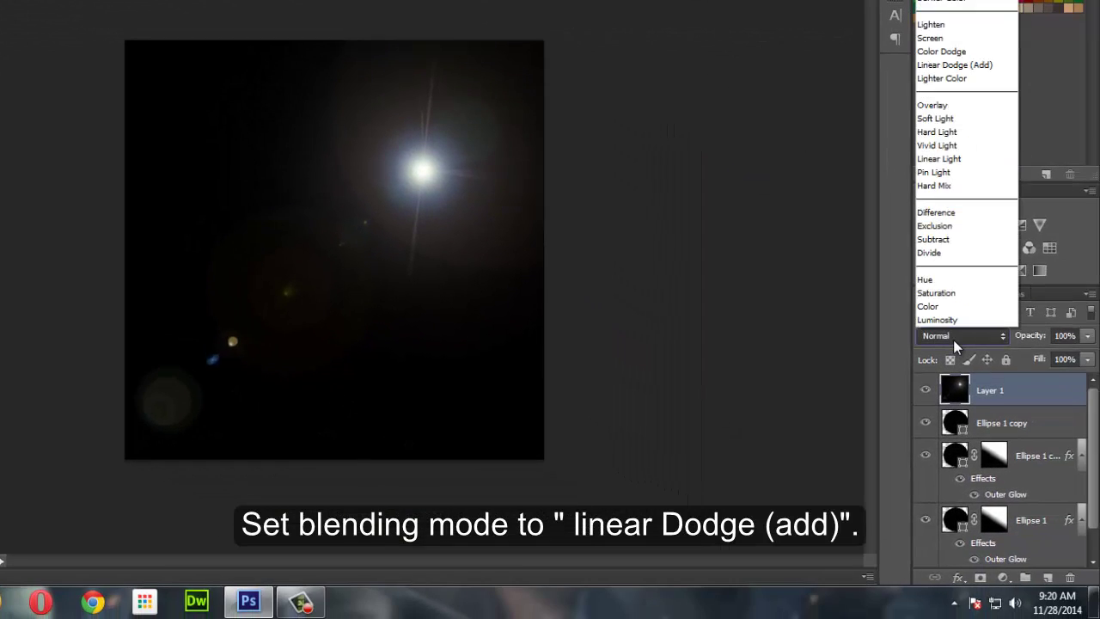
pyautogui.click(956, 65)
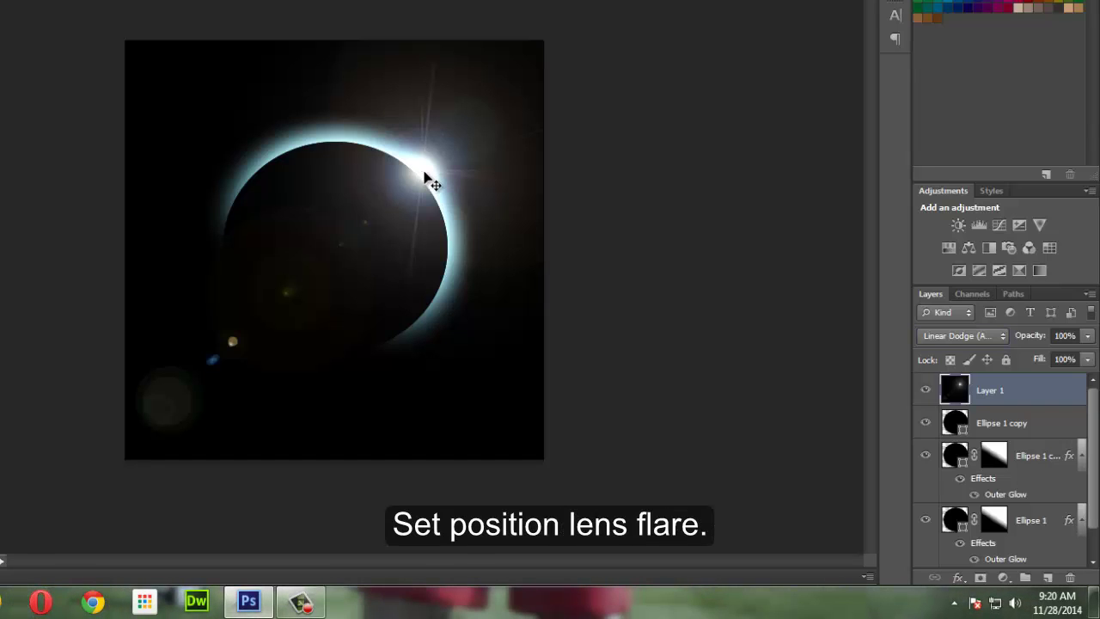
pyautogui.moveTo(429, 179); pyautogui.dragTo(423, 177)
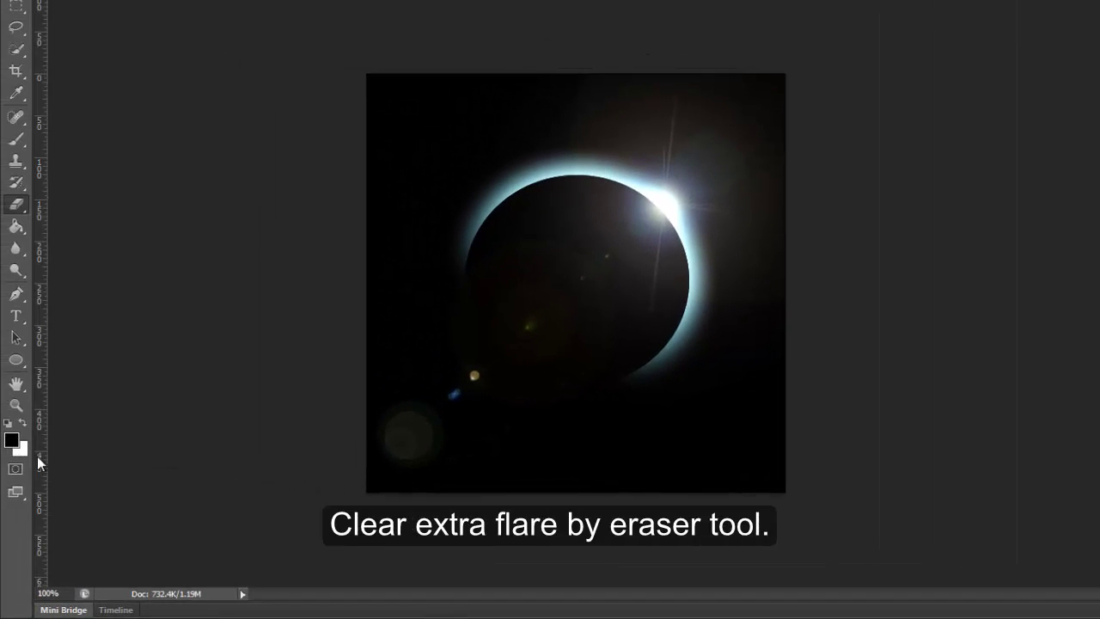
# Step: Erase the large faint flare ring at the lower left of Layer 1 with the plain Eraser
pyautogui.rightClick(15, 205)
pyautogui.click(86, 200)
pyautogui.moveTo(437, 463)
pyautogui.mouseDown()
pyautogui.moveTo(407, 418)
pyautogui.moveTo(420, 433)
pyautogui.moveTo(386, 475)
pyautogui.moveTo(401, 484)
pyautogui.moveTo(404, 398)
pyautogui.mouseUp()
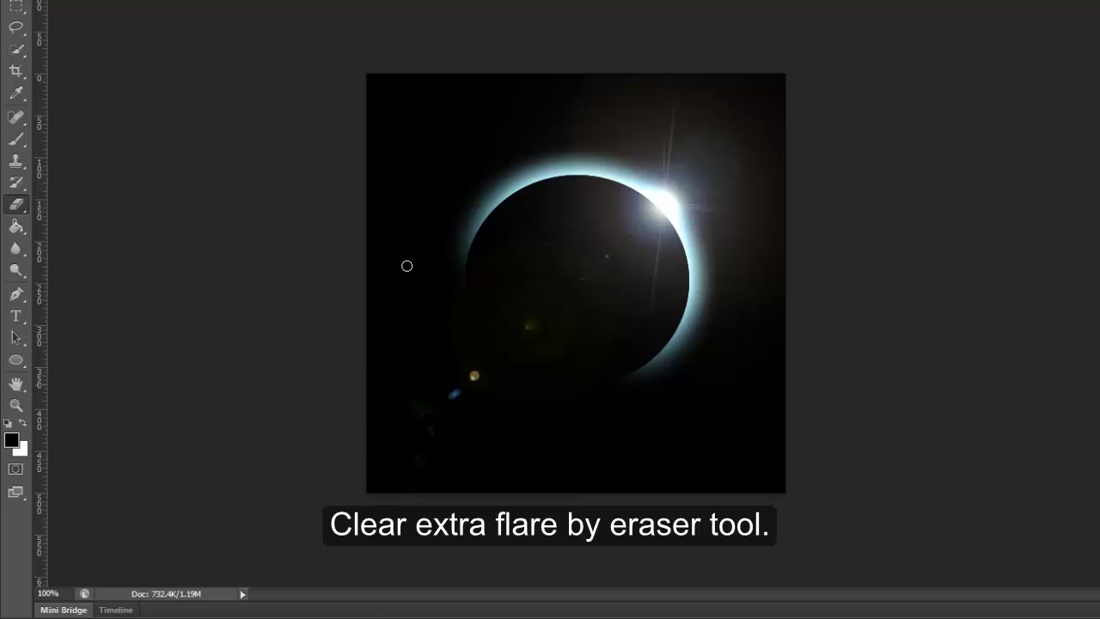